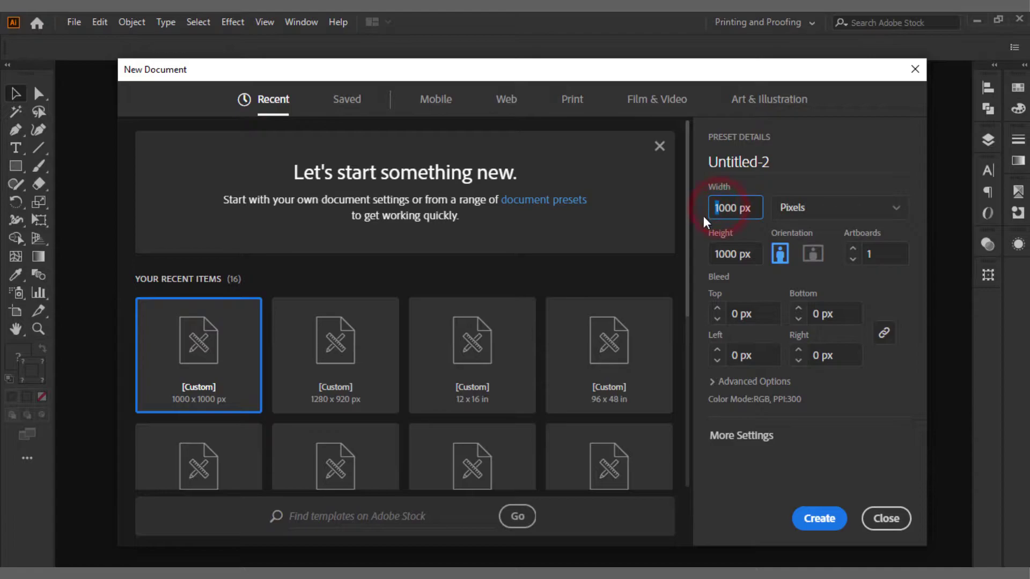
# Create a new document 2000 px wide and 2000 px high
pyautogui.write('2')
pyautogui.moveTo(719, 254); pyautogui.dragTo(698, 254)
pyautogui.write('2')
pyautogui.click(815, 518)
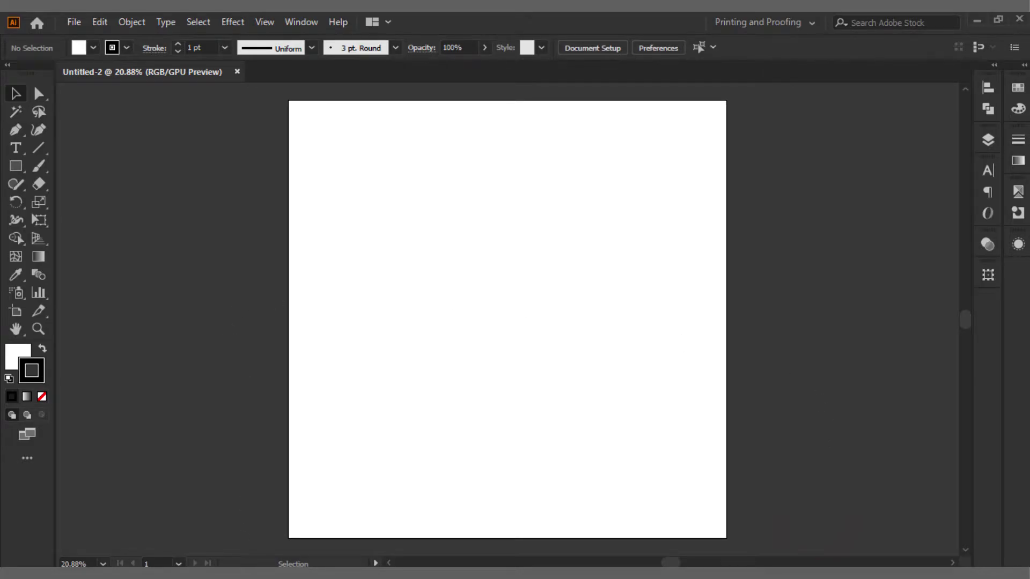
# Place the image Water Color For Use.png and center it horizontally and vertically on the artboard
pyautogui.click(156, 578)
pyautogui.moveTo(181, 139); pyautogui.dragTo(451, 311)
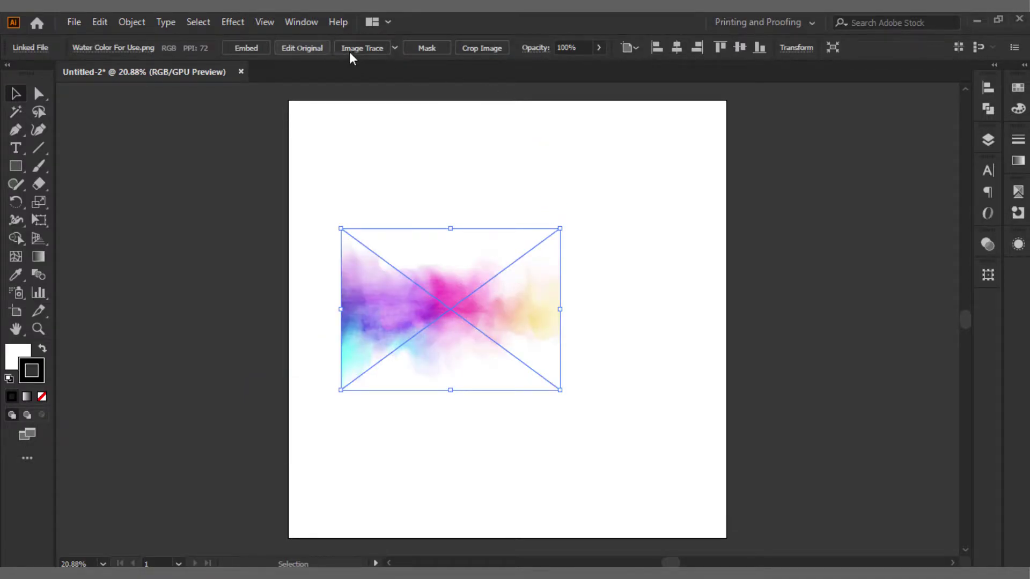
pyautogui.click(673, 50)
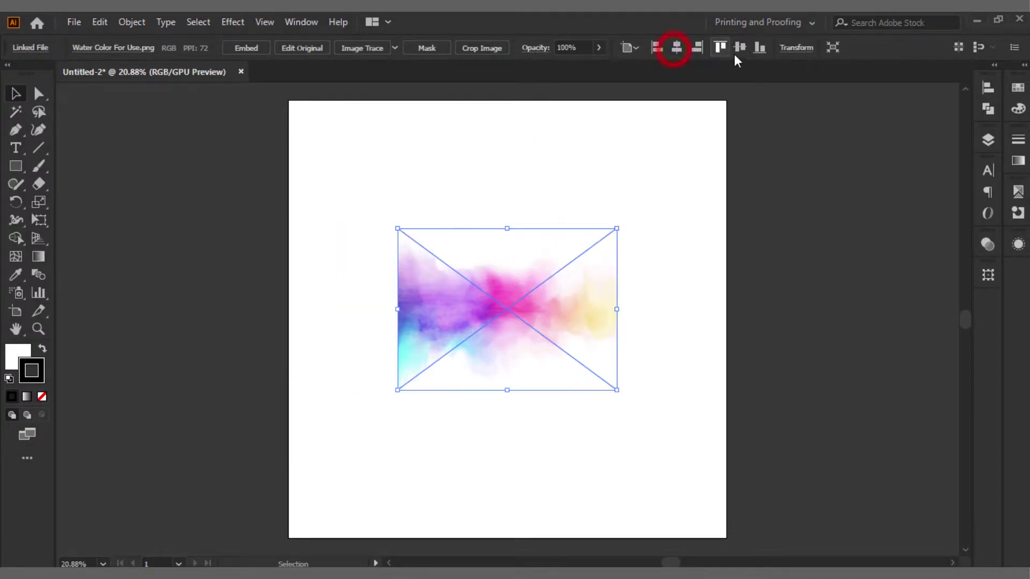
pyautogui.click(739, 49)
# Trace the watercolor image with the High Fidelity Photo preset and expand the tracing into paths
pyautogui.click(395, 48)
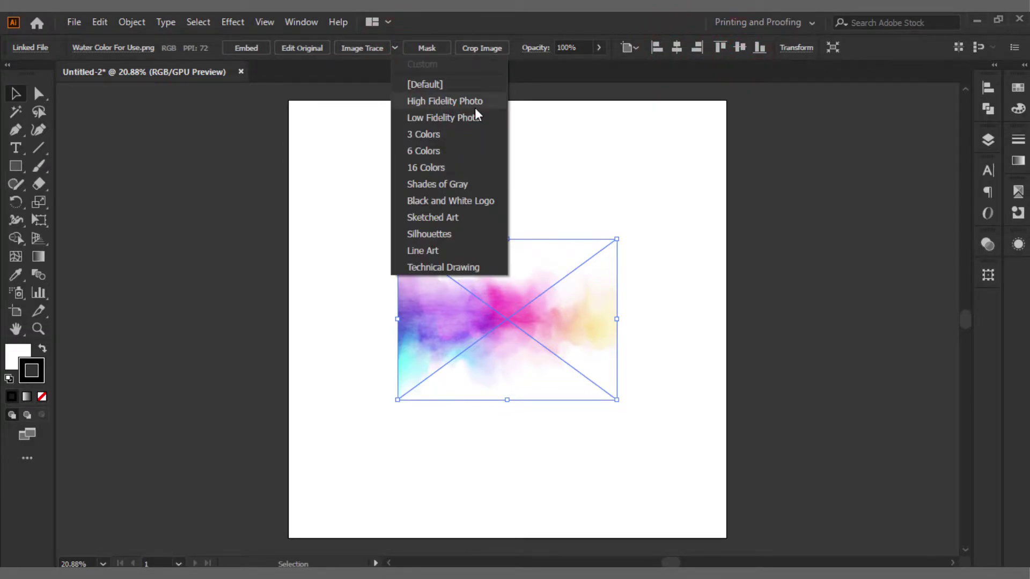
pyautogui.click(458, 102)
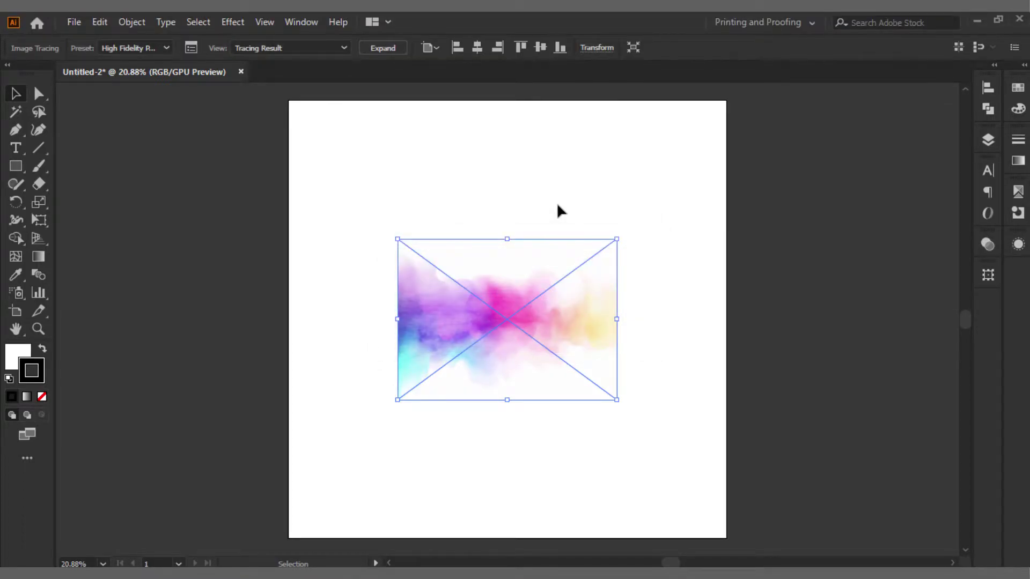
pyautogui.click(378, 49)
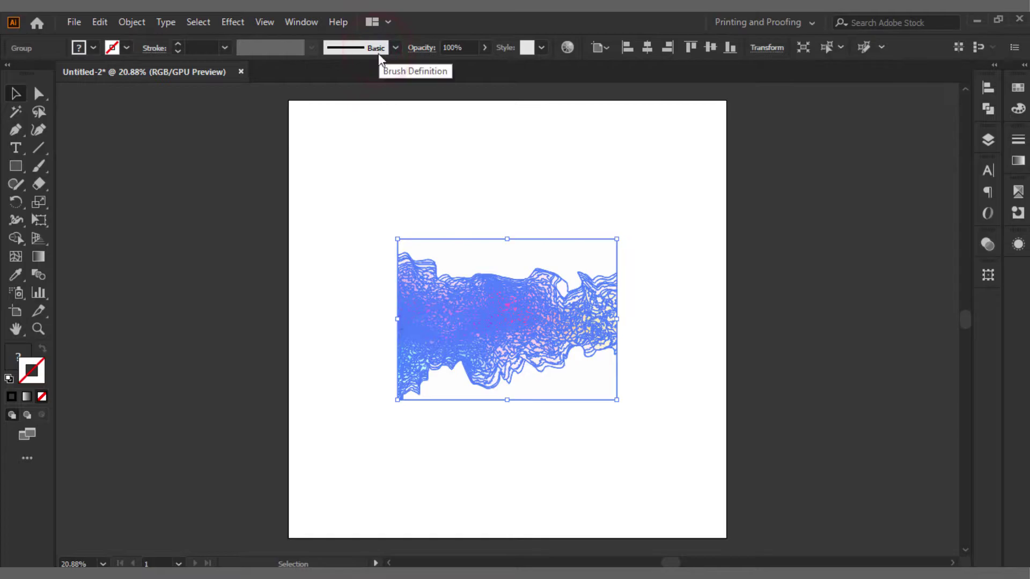
# Ungroup the expanded watercolor tracing into separate paths
pyautogui.rightClick(444, 246)
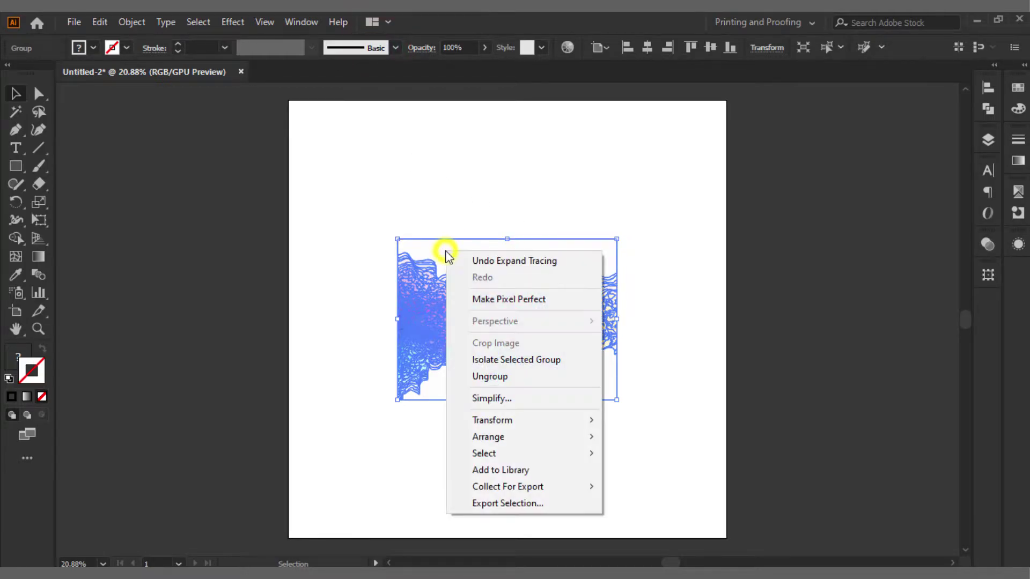
pyautogui.click(491, 377)
pyautogui.click(436, 447)
pyautogui.moveTo(349, 186); pyautogui.dragTo(636, 432)
pyautogui.click(499, 471)
# Select the white background shape together with all paths of the same fill color and delete them
pyautogui.click(586, 380)
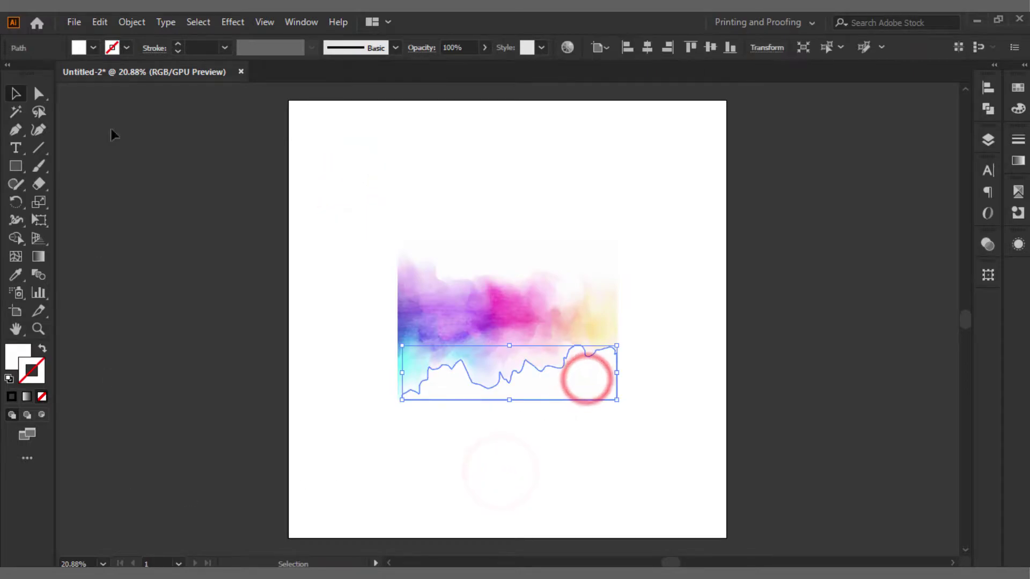
pyautogui.click(198, 22)
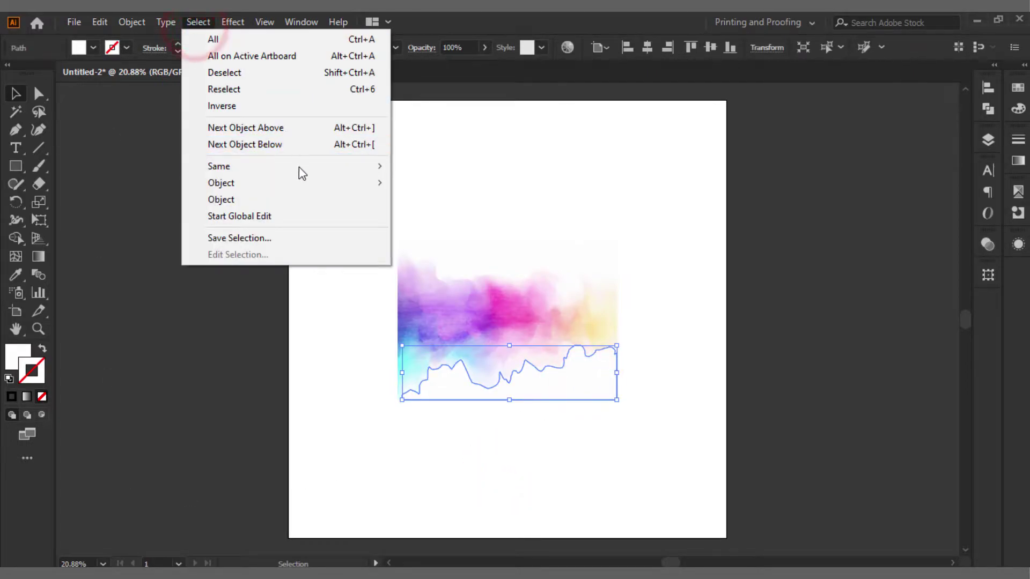
pyautogui.moveTo(299, 172)
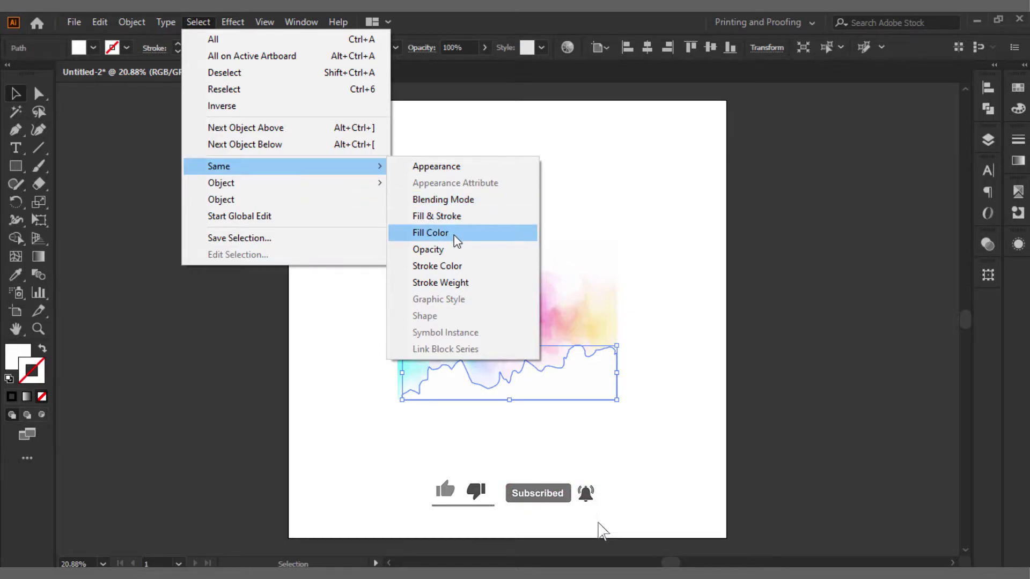
pyautogui.click(494, 233)
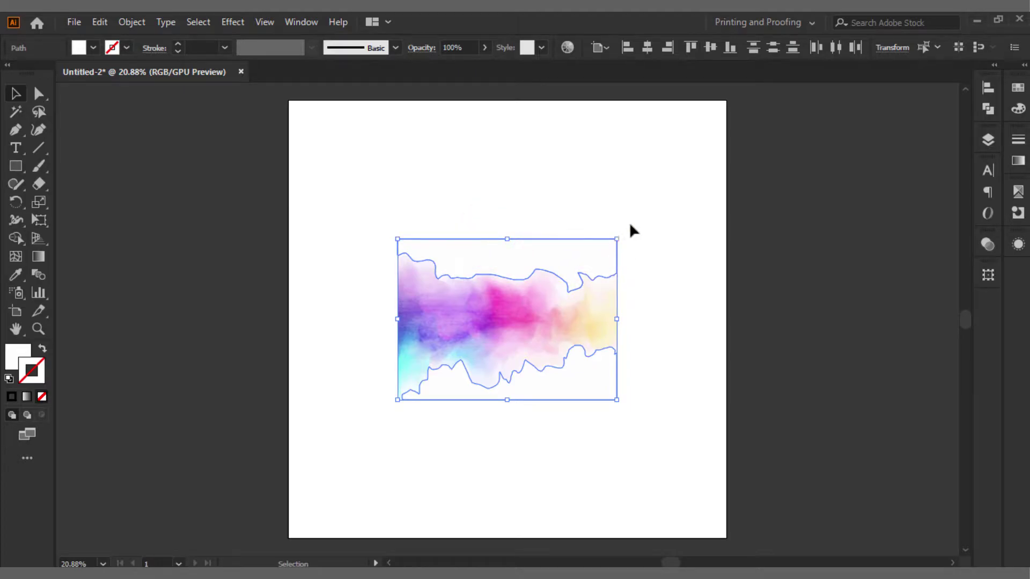
pyautogui.click(635, 206)
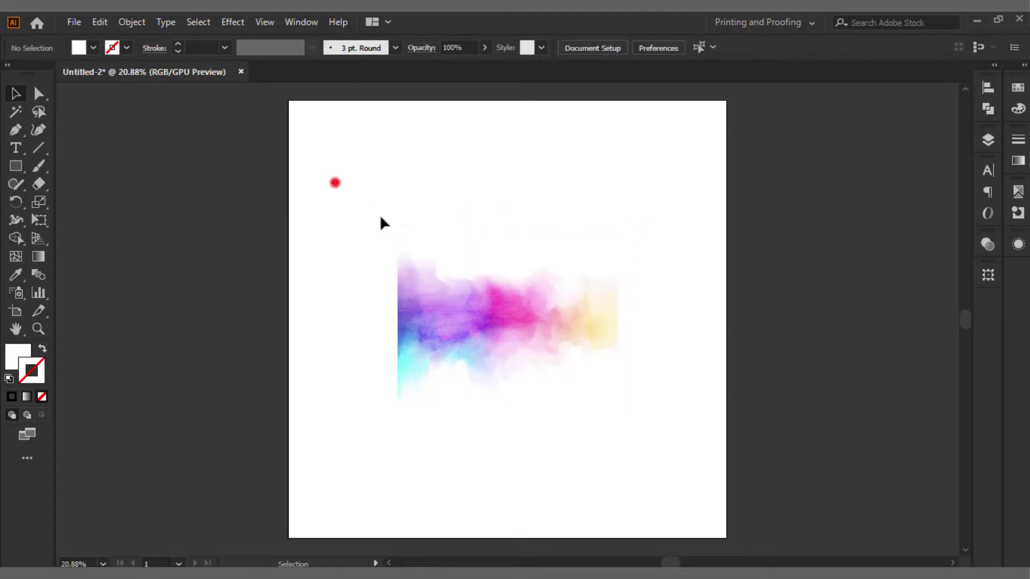
# Group all the remaining watercolor paths
pyautogui.moveTo(350, 197); pyautogui.dragTo(678, 428)
pyautogui.rightClick(491, 325)
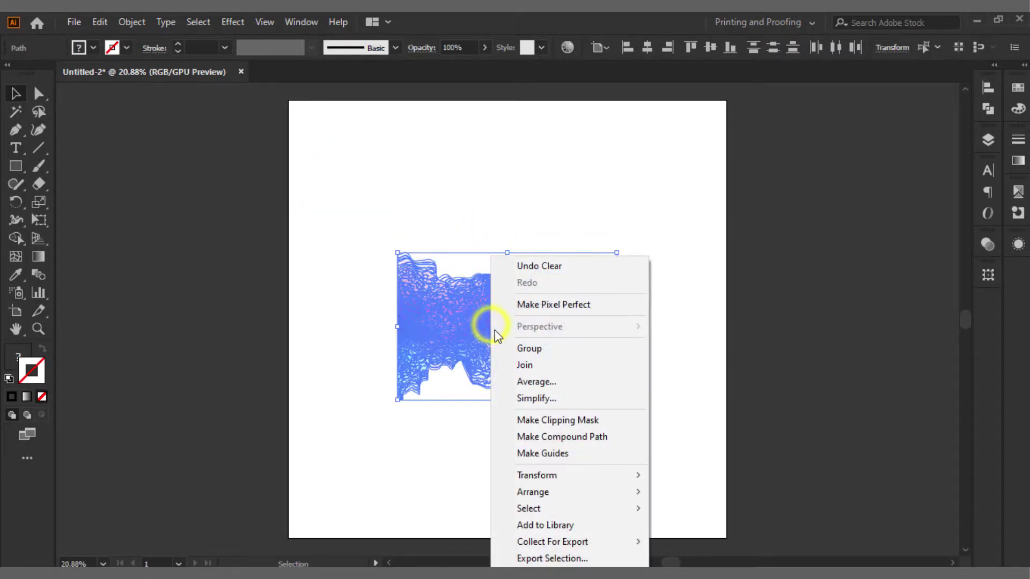
pyautogui.click(536, 349)
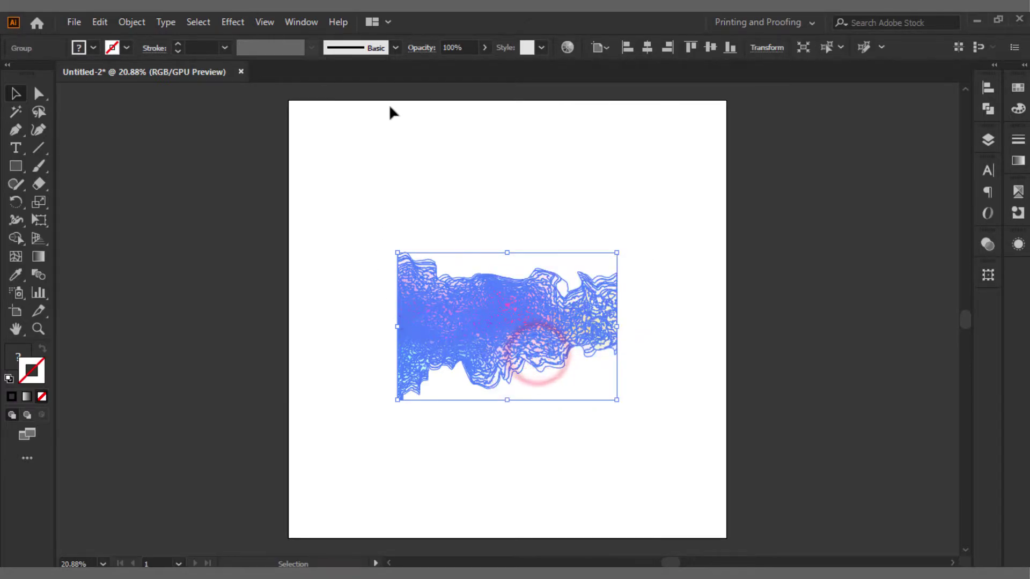
# Start a new Art Brush from the grouped watercolor artwork
pyautogui.click(303, 21)
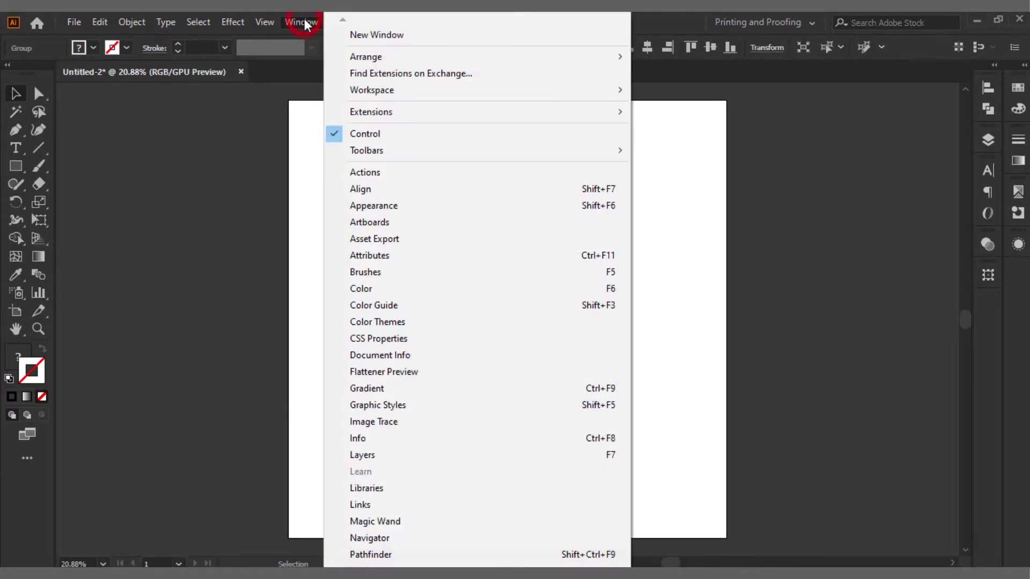
pyautogui.click(419, 272)
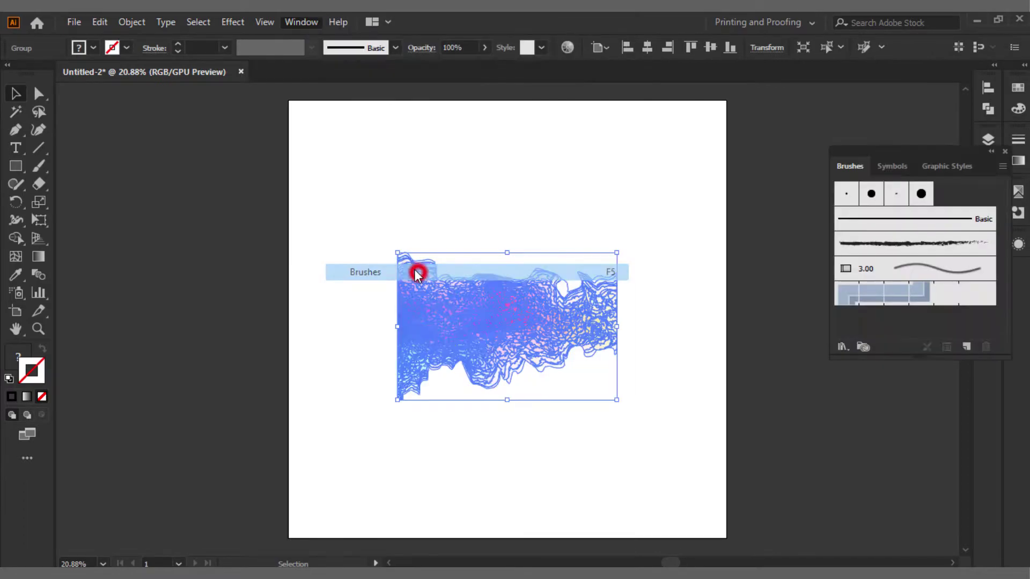
pyautogui.moveTo(485, 327)
pyautogui.mouseDown()
pyautogui.moveTo(517, 320)
pyautogui.moveTo(860, 342)
pyautogui.mouseUp()
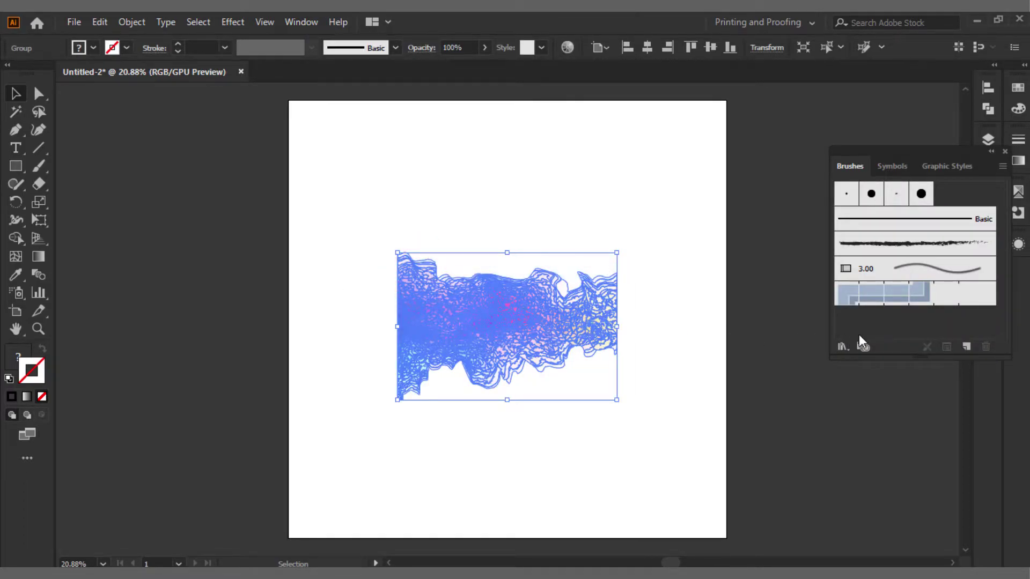
pyautogui.click(966, 348)
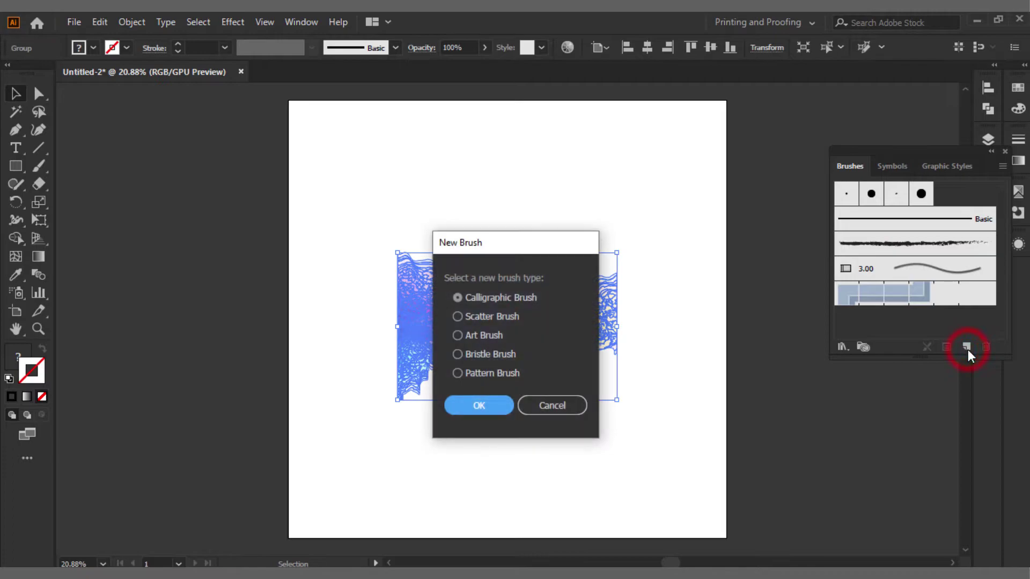
pyautogui.click(458, 335)
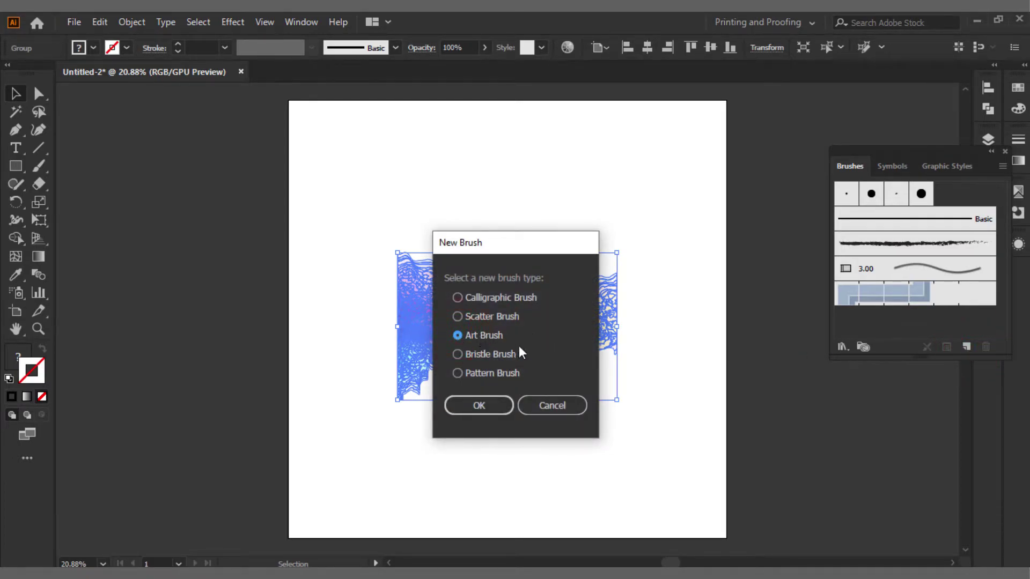
pyautogui.click(491, 406)
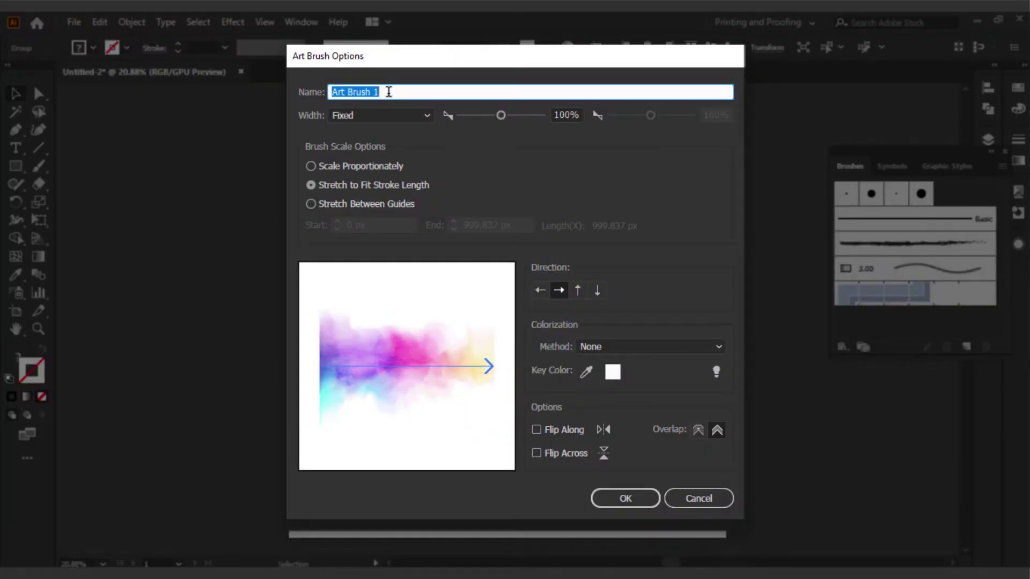
# Name the art brush New Watercolor Brush, stretch it to fit stroke length with Tints and Shades colorization, and create it
pyautogui.write('New Watercolor')
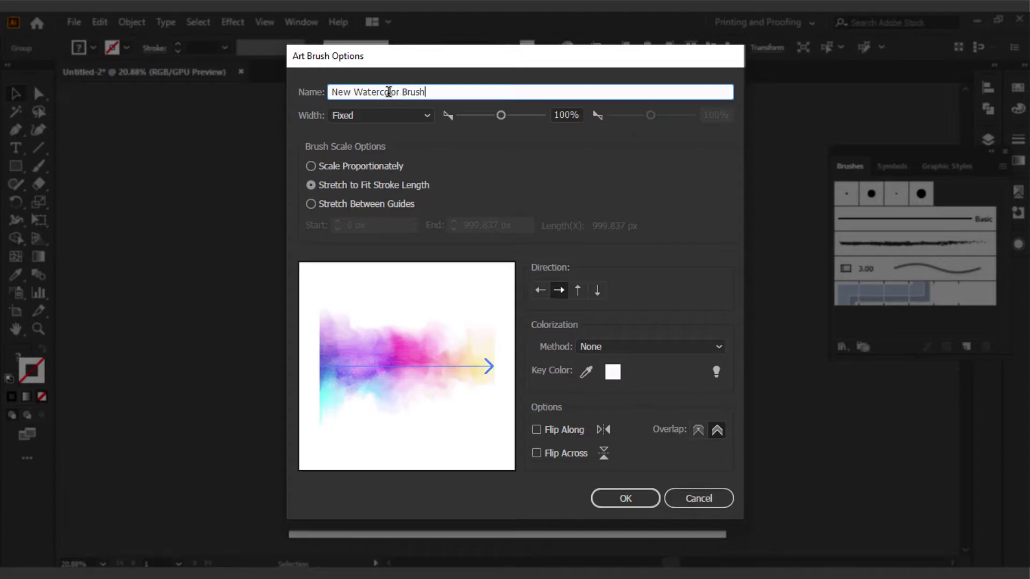
pyautogui.click(335, 188)
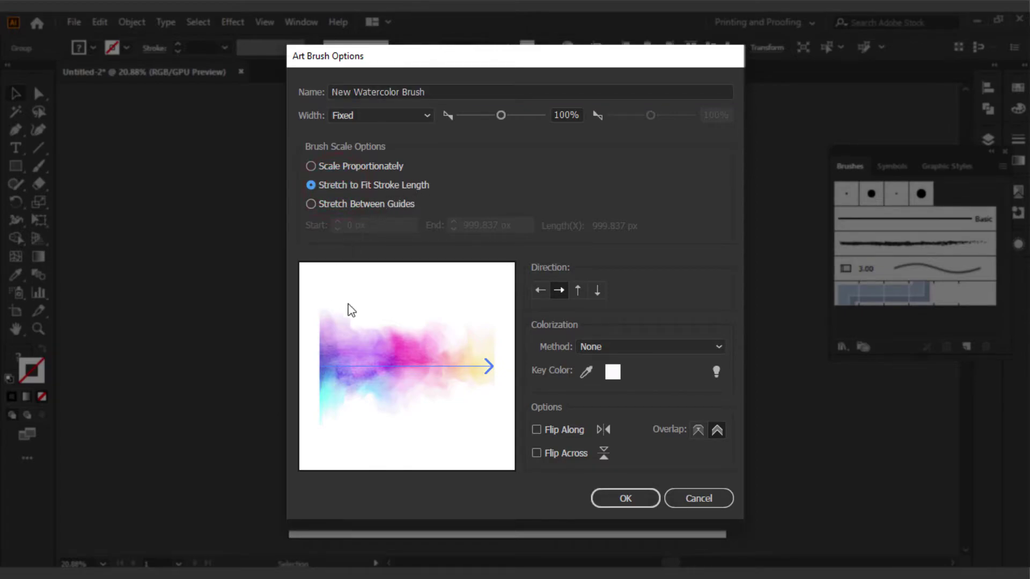
pyautogui.click(637, 352)
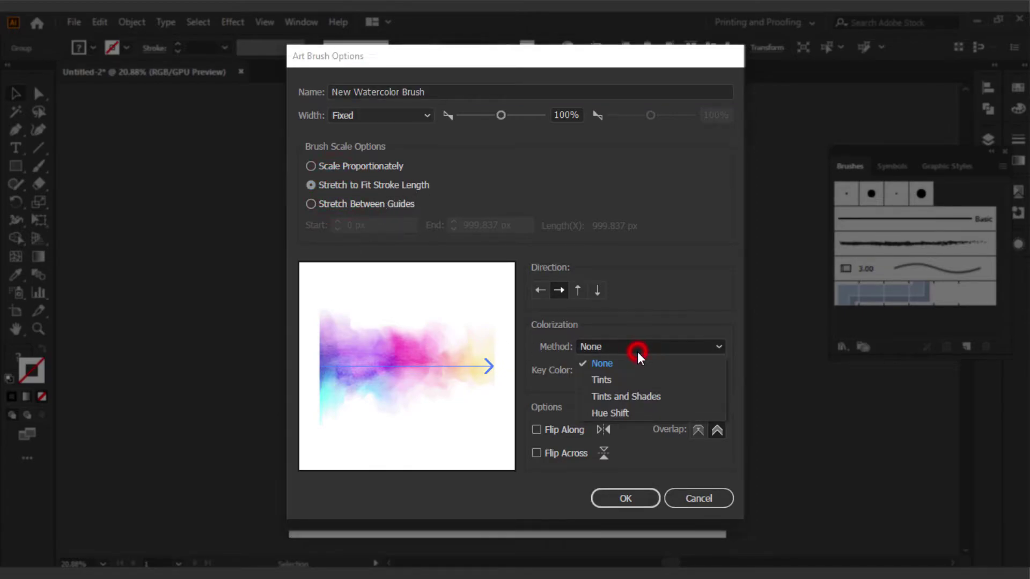
pyautogui.click(687, 401)
pyautogui.click(720, 432)
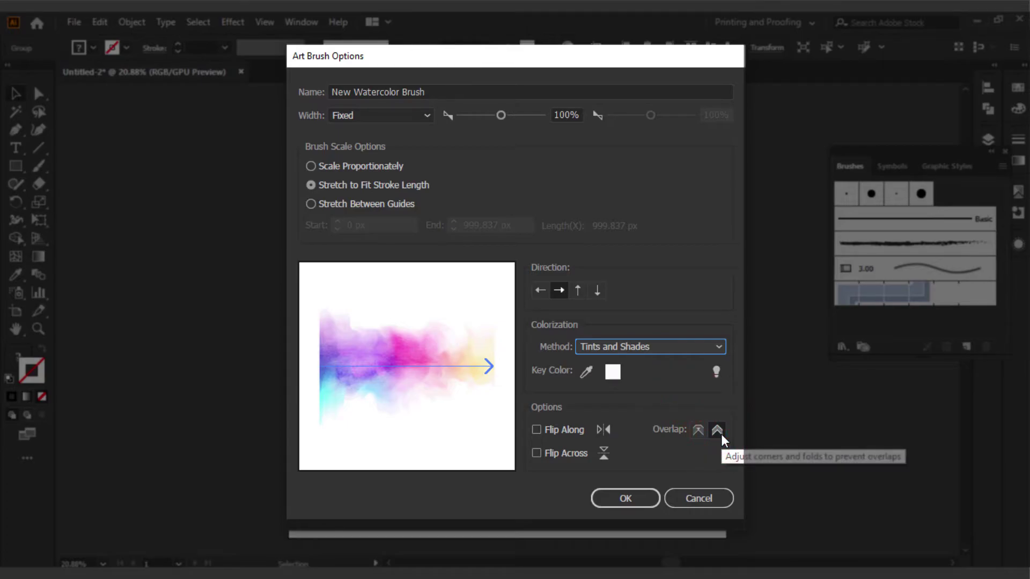
pyautogui.click(625, 498)
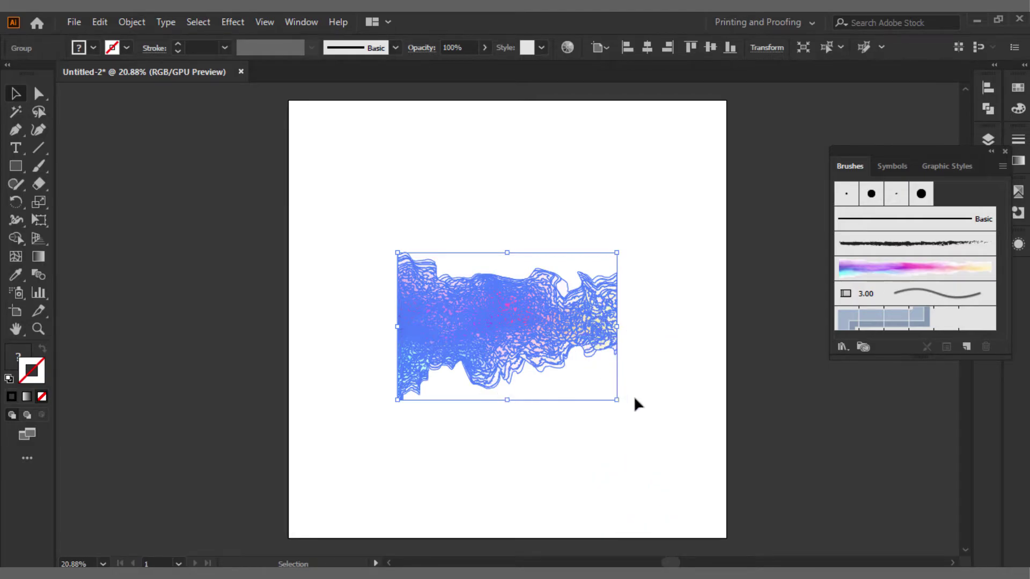
# Delete the watercolor artwork from the artboard and make the new watercolor brush the active brush
pyautogui.click(646, 436)
pyautogui.click(559, 325)
pyautogui.press('Delete')
pyautogui.click(625, 405)
pyautogui.click(892, 268)
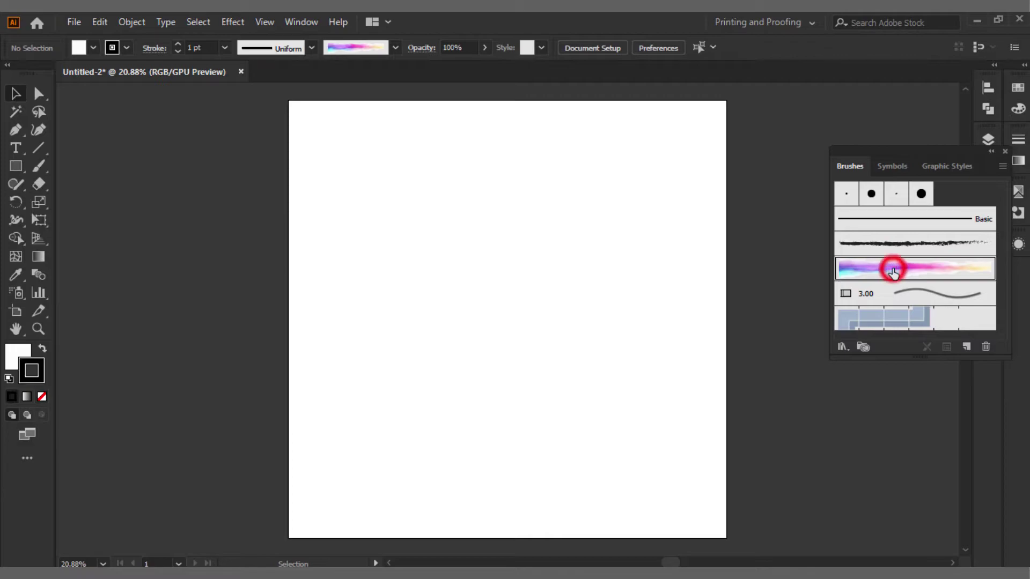
# Set the stroke weight to 0.25 pt and the stroke color to yellow, with no fill
pyautogui.click(225, 47)
pyautogui.click(252, 82)
pyautogui.click(226, 47)
pyautogui.click(247, 63)
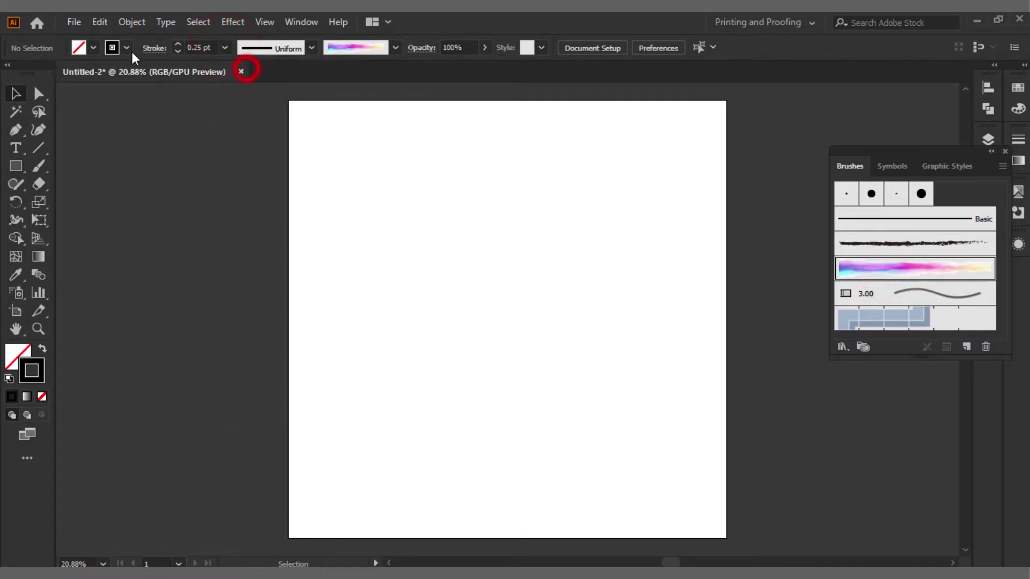
pyautogui.click(126, 47)
pyautogui.click(63, 73)
pyautogui.click(126, 47)
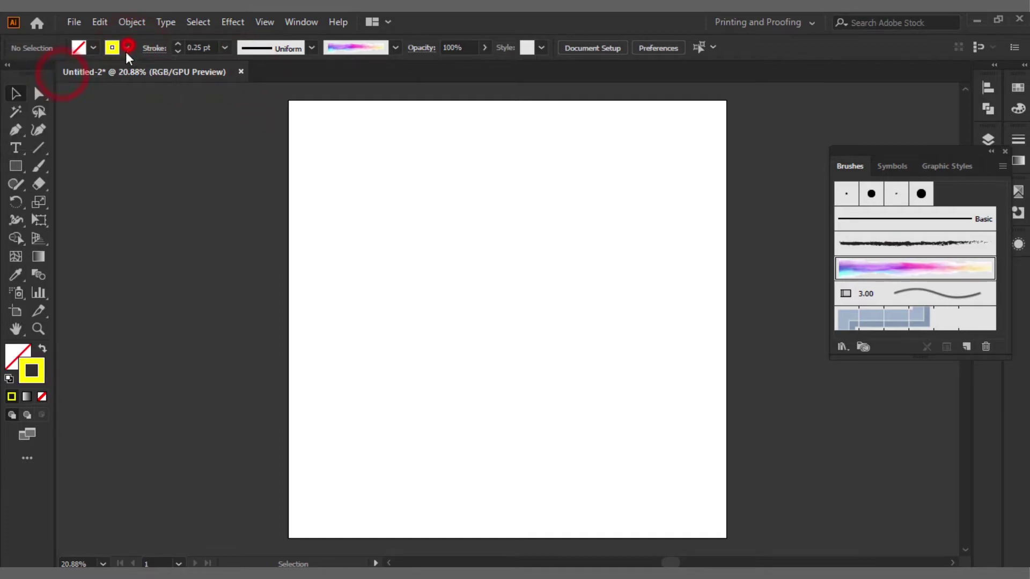
# Paint a yellow S-shaped stroke in the artboard's upper left area with the Paintbrush and the watercolor brush
pyautogui.click(894, 276)
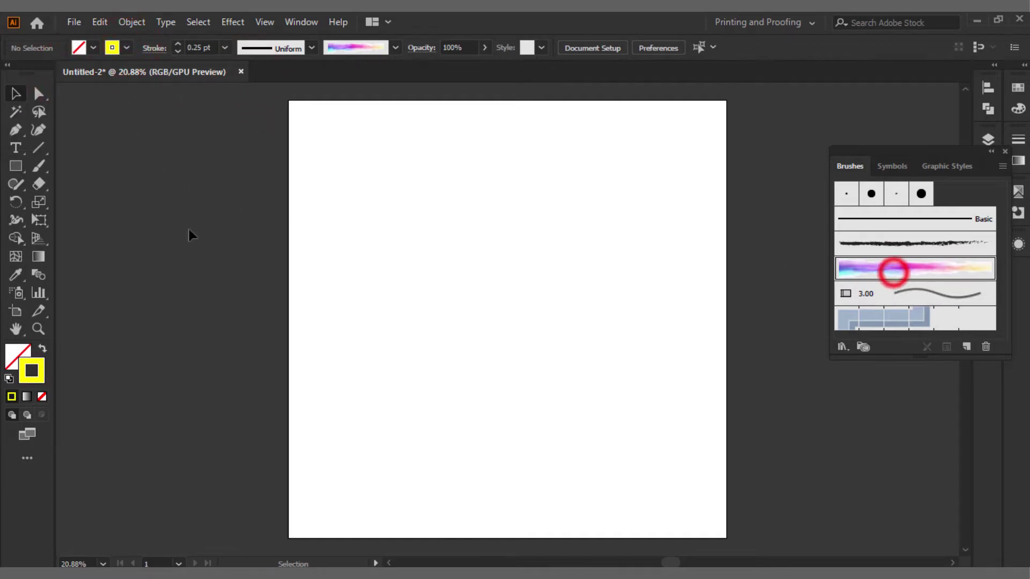
pyautogui.click(39, 166)
pyautogui.moveTo(397, 150)
pyautogui.mouseDown()
pyautogui.moveTo(387, 177)
pyautogui.moveTo(431, 244)
pyautogui.moveTo(375, 294)
pyautogui.mouseUp()
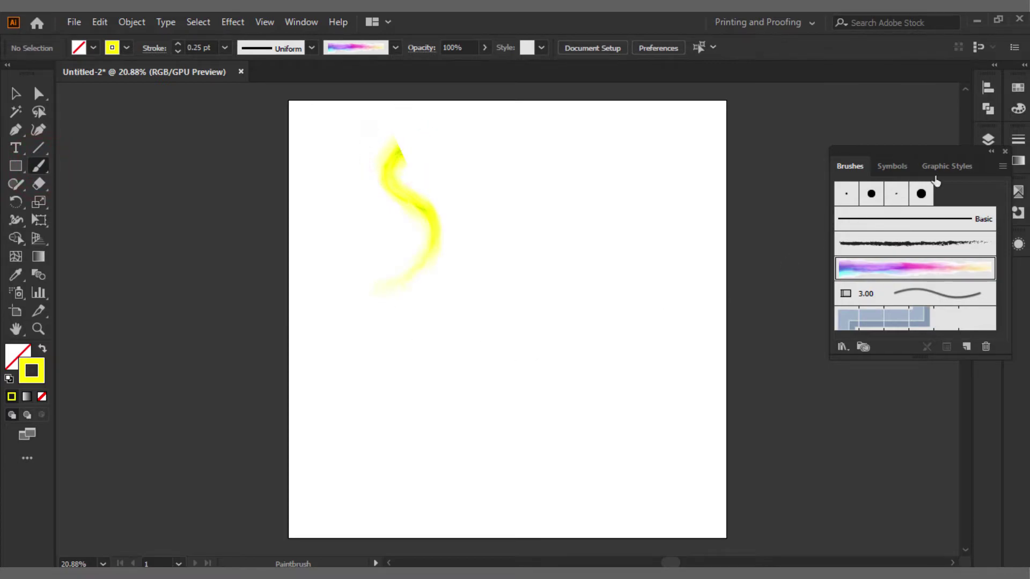
# Paint a curved orange-red stroke with green set to 66, and a pink stroke crossing it in color ff427c
pyautogui.click(1019, 110)
pyautogui.click(1019, 88)
pyautogui.click(1018, 109)
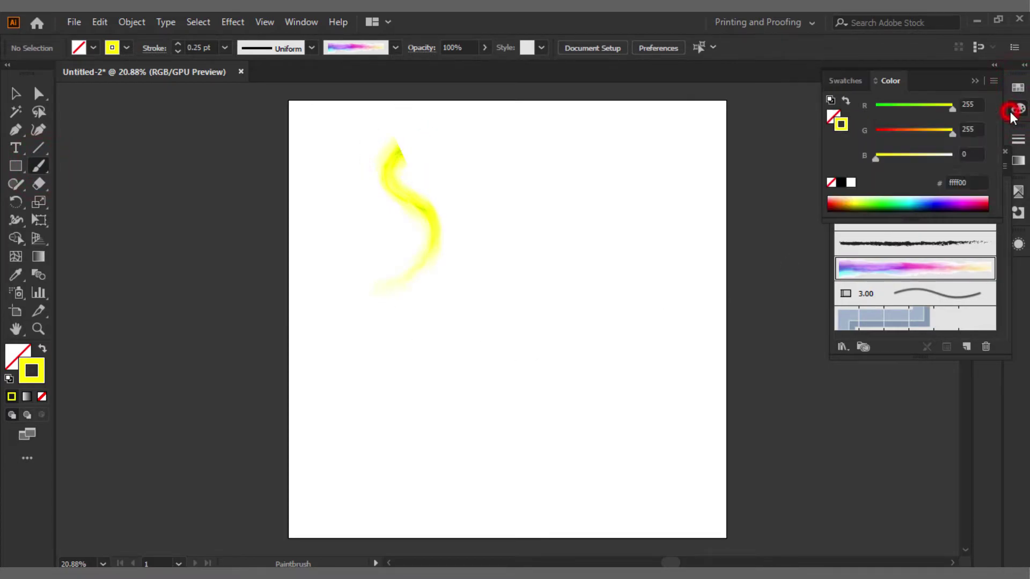
pyautogui.click(895, 131)
pyautogui.moveTo(503, 161)
pyautogui.mouseDown()
pyautogui.moveTo(514, 348)
pyautogui.moveTo(492, 366)
pyautogui.mouseUp()
pyautogui.click(912, 155)
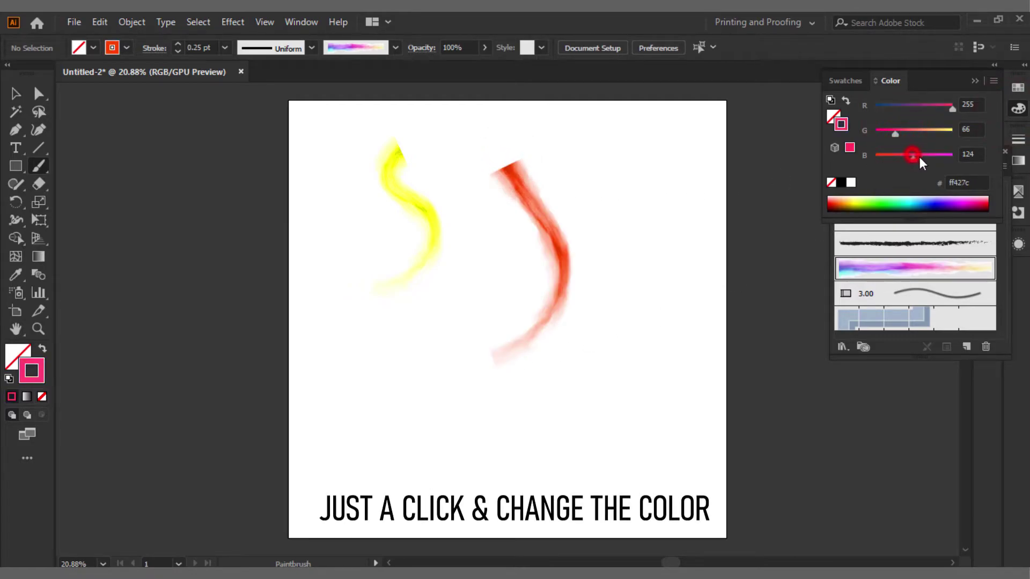
pyautogui.moveTo(562, 168); pyautogui.dragTo(391, 336)
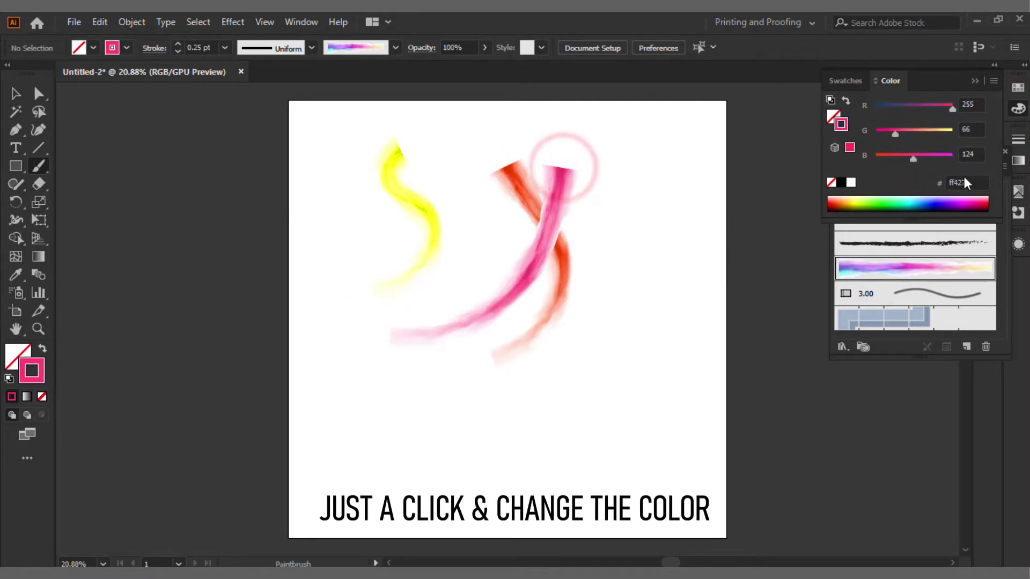
# Paint a dark blue curved stroke with red set to 0, and a bright blue one beside it in color 0042ff
pyautogui.click(879, 106)
pyautogui.moveTo(610, 178)
pyautogui.mouseDown()
pyautogui.moveTo(603, 275)
pyautogui.moveTo(438, 398)
pyautogui.mouseUp()
pyautogui.moveTo(941, 155); pyautogui.dragTo(947, 156)
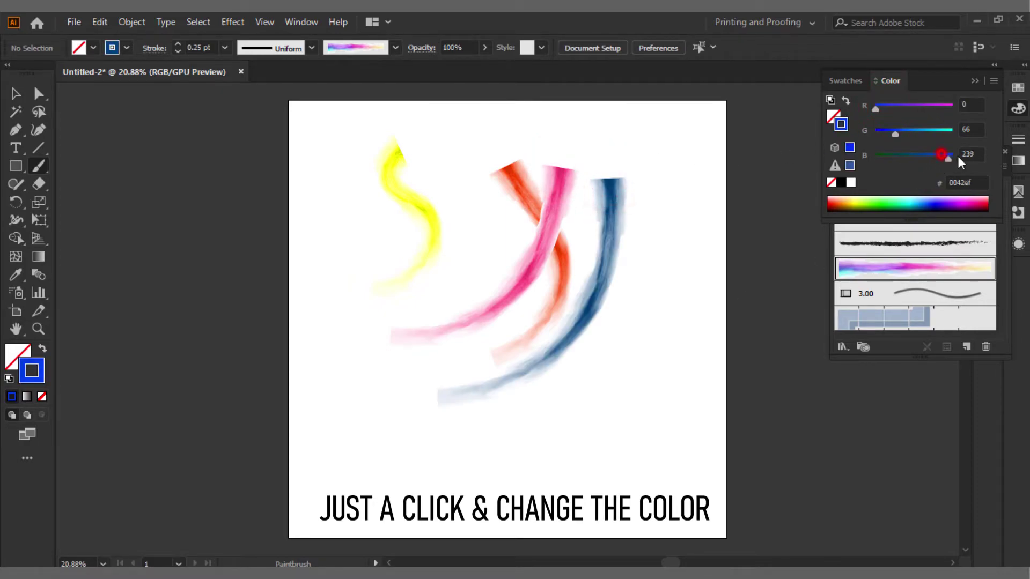
pyautogui.moveTo(577, 127)
pyautogui.mouseDown()
pyautogui.moveTo(602, 315)
pyautogui.moveTo(456, 391)
pyautogui.mouseUp()
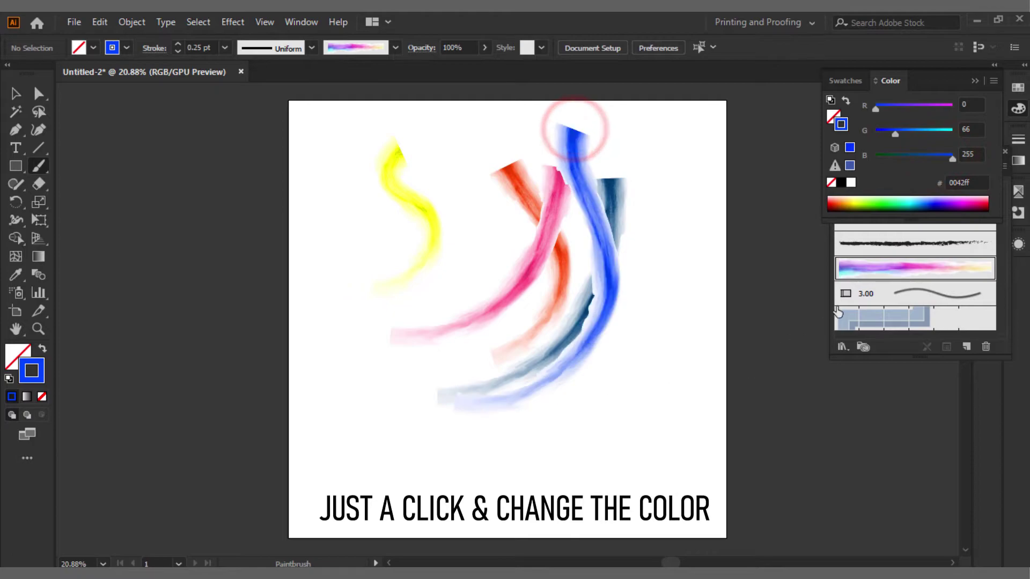
# Paint three curved watercolor strokes over the existing ones, in cyan 00ffff, bright green 00ff1f and darker green 00d029
pyautogui.moveTo(904, 131); pyautogui.dragTo(951, 129)
pyautogui.moveTo(658, 156)
pyautogui.mouseDown()
pyautogui.moveTo(646, 200)
pyautogui.moveTo(362, 352)
pyautogui.mouseUp()
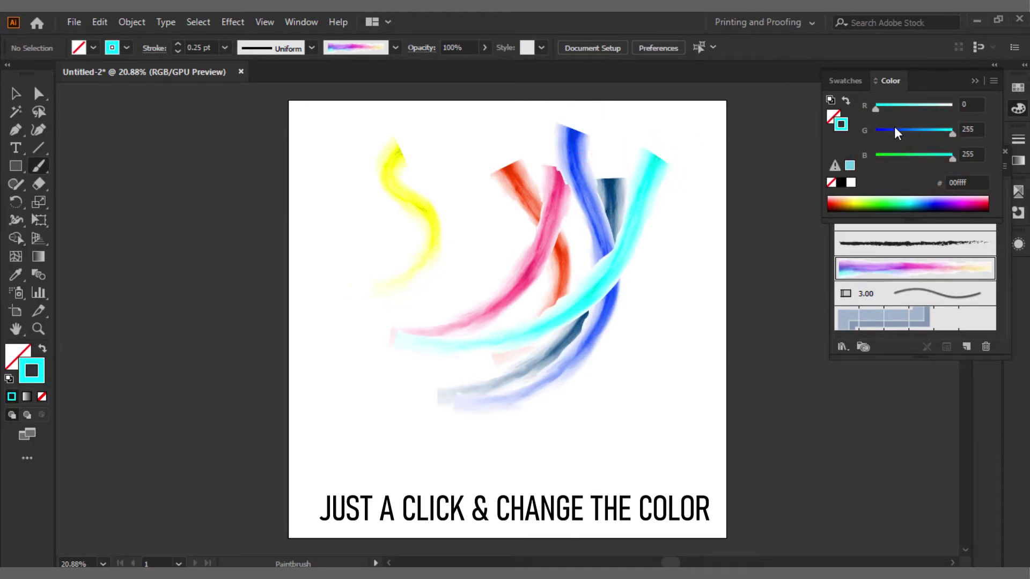
pyautogui.moveTo(899, 152); pyautogui.dragTo(885, 153)
pyautogui.moveTo(653, 152)
pyautogui.mouseDown()
pyautogui.moveTo(629, 303)
pyautogui.moveTo(445, 449)
pyautogui.mouseUp()
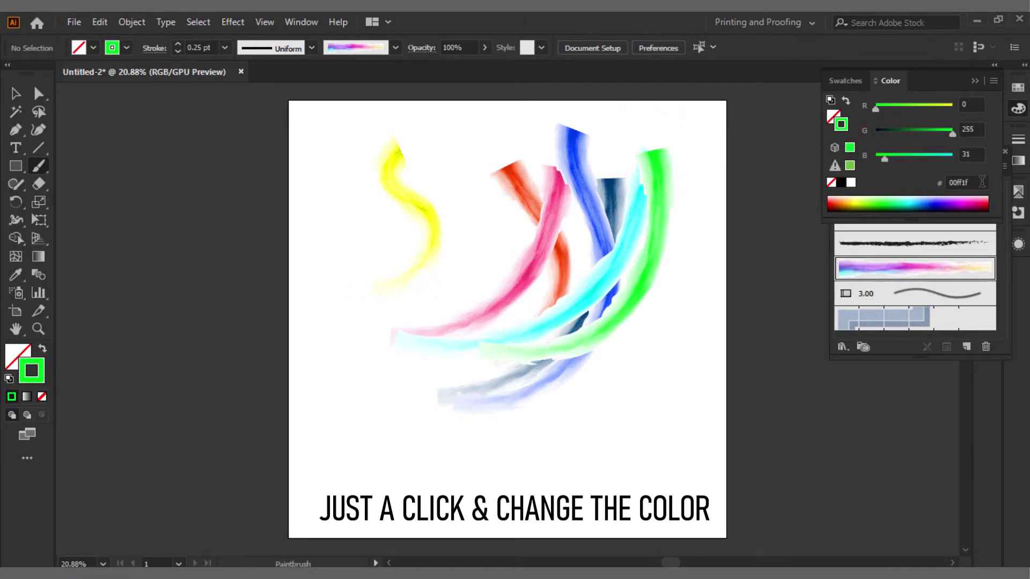
pyautogui.click(885, 202)
pyautogui.moveTo(658, 367)
pyautogui.mouseDown()
pyautogui.moveTo(604, 318)
pyautogui.moveTo(456, 312)
pyautogui.moveTo(424, 271)
pyautogui.mouseUp()
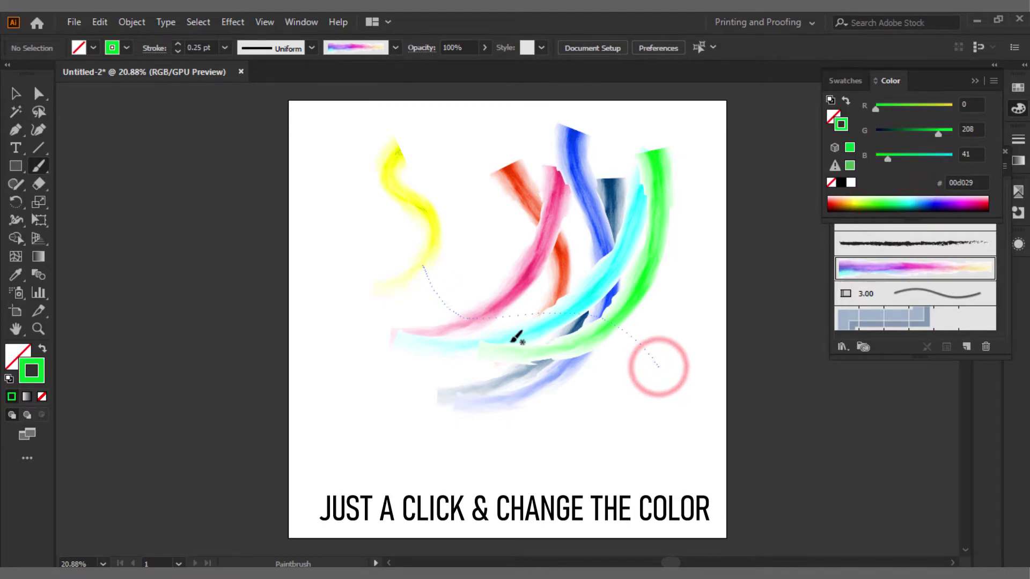
# Paint a purple curved stroke in color 2900b9 across the lower right, and a crimson one in color ff0047
pyautogui.click(946, 203)
pyautogui.moveTo(727, 283); pyautogui.dragTo(417, 424)
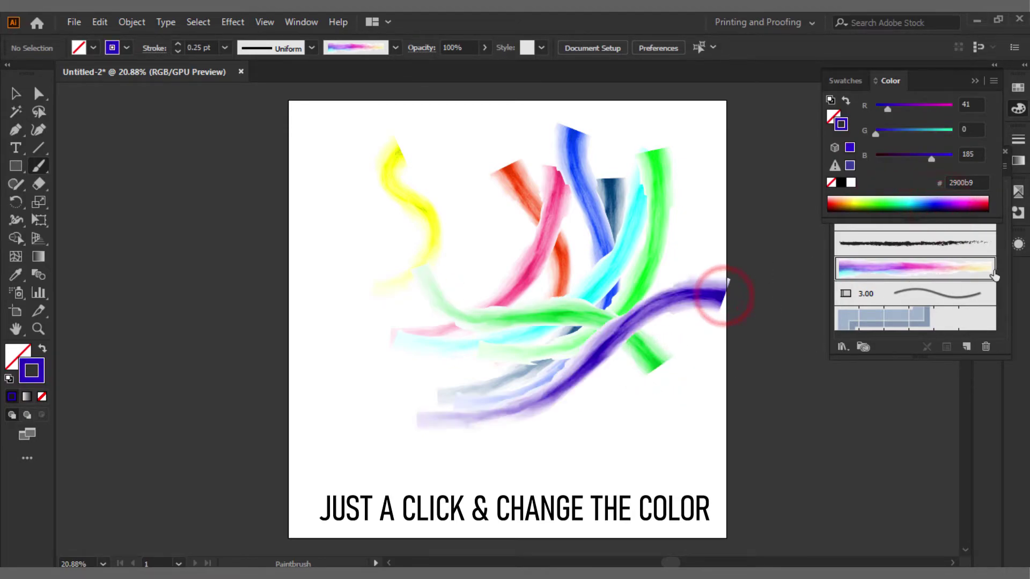
pyautogui.click(984, 200)
pyautogui.moveTo(687, 221)
pyautogui.mouseDown()
pyautogui.moveTo(638, 365)
pyautogui.moveTo(541, 411)
pyautogui.mouseUp()
# Select all the painted strokes and delete them from the artboard
pyautogui.click(15, 93)
pyautogui.moveTo(356, 128)
pyautogui.mouseDown()
pyautogui.moveTo(632, 257)
pyautogui.moveTo(707, 445)
pyautogui.mouseUp()
pyautogui.press('Delete')
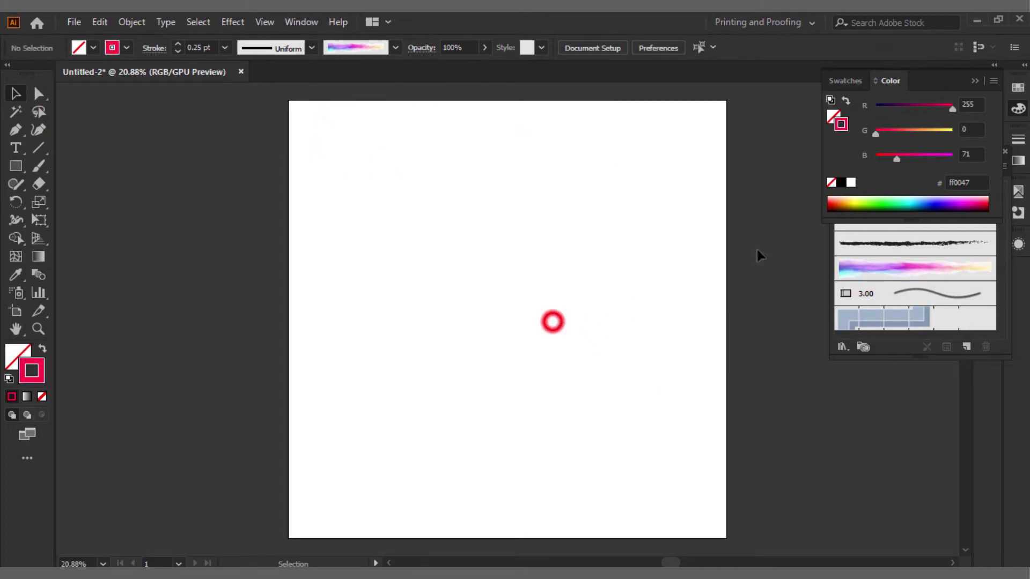
# Paint a wavy red stroke in color ff0000 with a 1 pt weight, from the artboard's lower left to its upper right corner
pyautogui.click(37, 167)
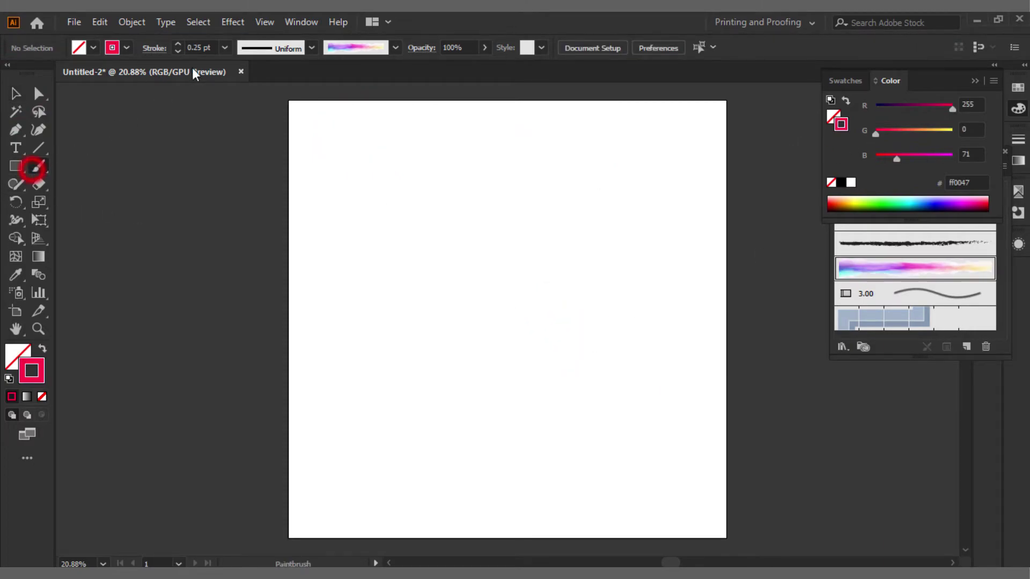
pyautogui.click(126, 48)
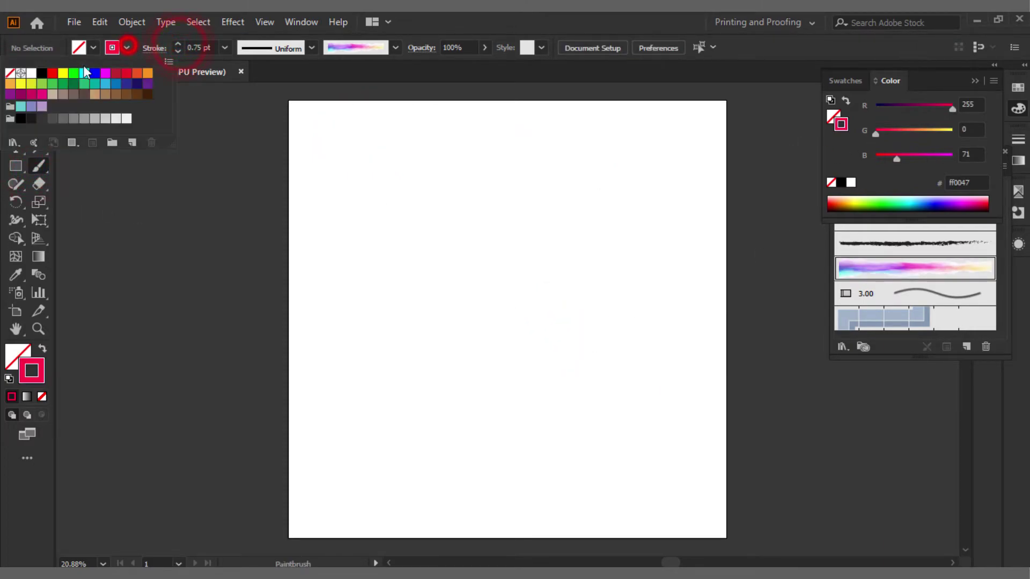
pyautogui.click(53, 71)
pyautogui.click(127, 46)
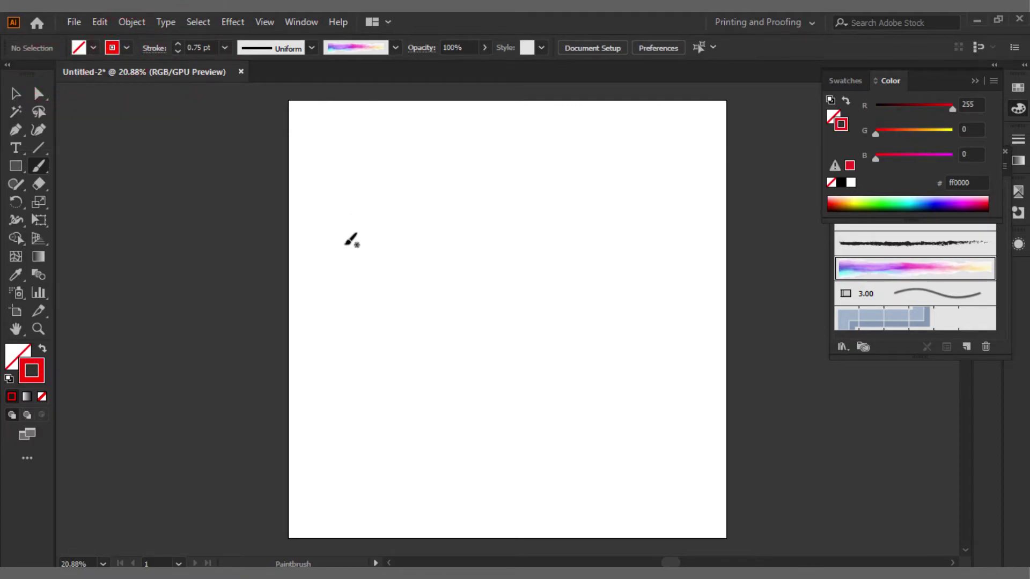
pyautogui.moveTo(310, 383)
pyautogui.mouseDown()
pyautogui.moveTo(366, 309)
pyautogui.moveTo(491, 323)
pyautogui.moveTo(607, 259)
pyautogui.moveTo(651, 201)
pyautogui.moveTo(687, 177)
pyautogui.moveTo(721, 107)
pyautogui.mouseUp()
# Select the red stroke and apply the lens-shaped variable width profile that tapers both ends
pyautogui.click(15, 93)
pyautogui.click(492, 285)
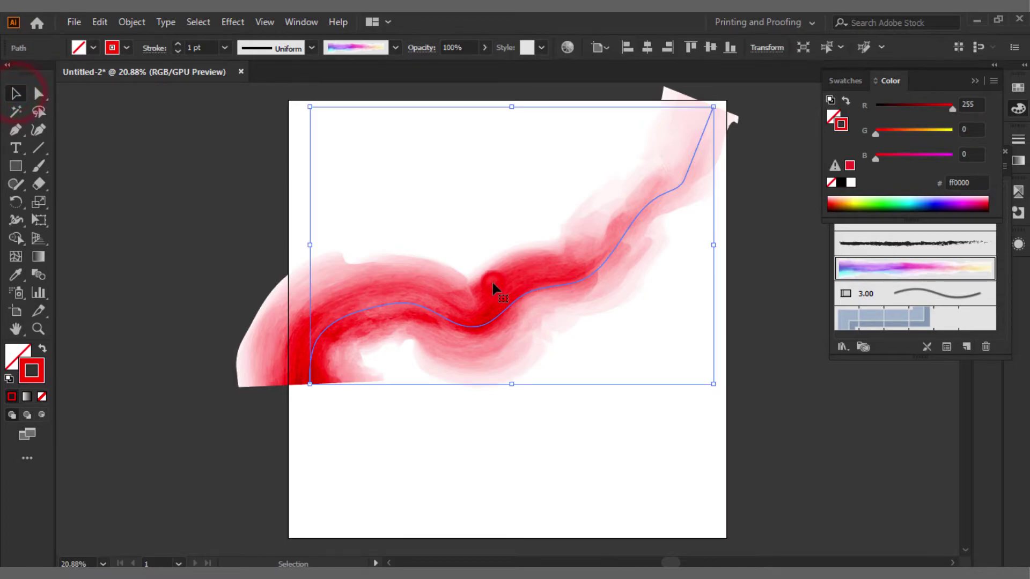
pyautogui.click(395, 48)
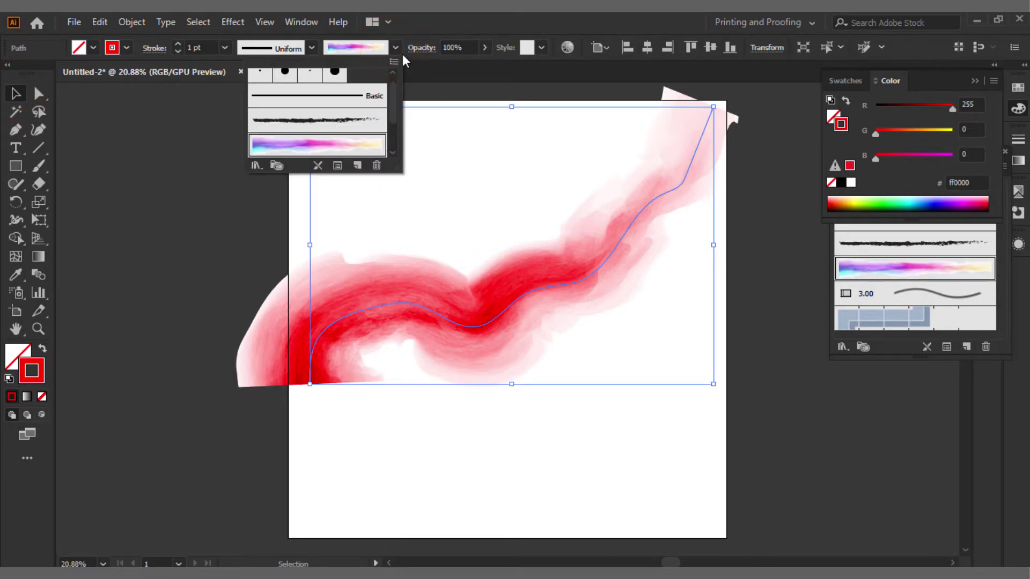
pyautogui.click(395, 47)
pyautogui.click(313, 47)
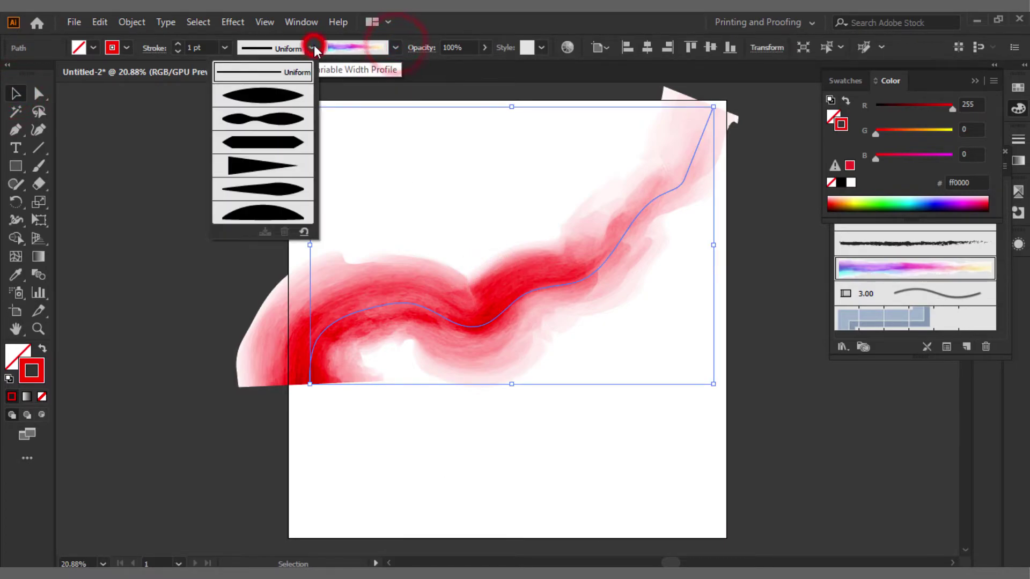
pyautogui.click(277, 92)
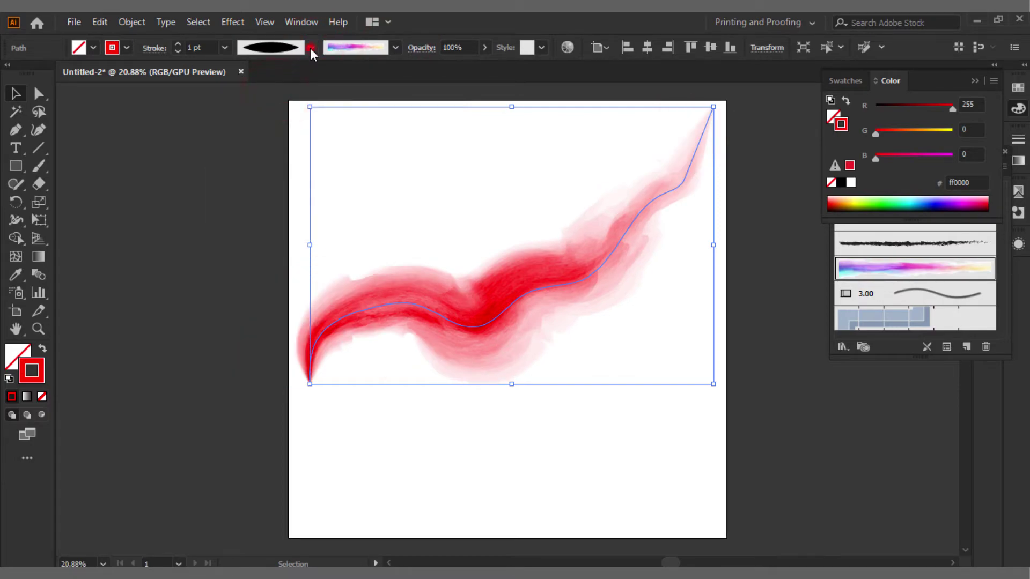
# Try the double-bulge, one-sided taper and half-dome width profiles on the red stroke
pyautogui.click(310, 48)
pyautogui.click(285, 118)
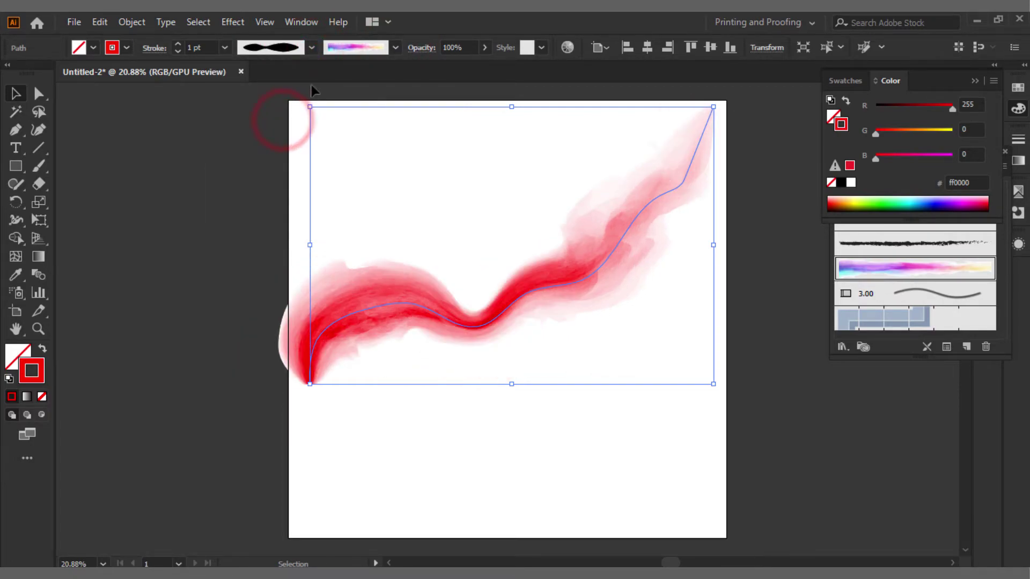
pyautogui.click(311, 47)
pyautogui.click(280, 191)
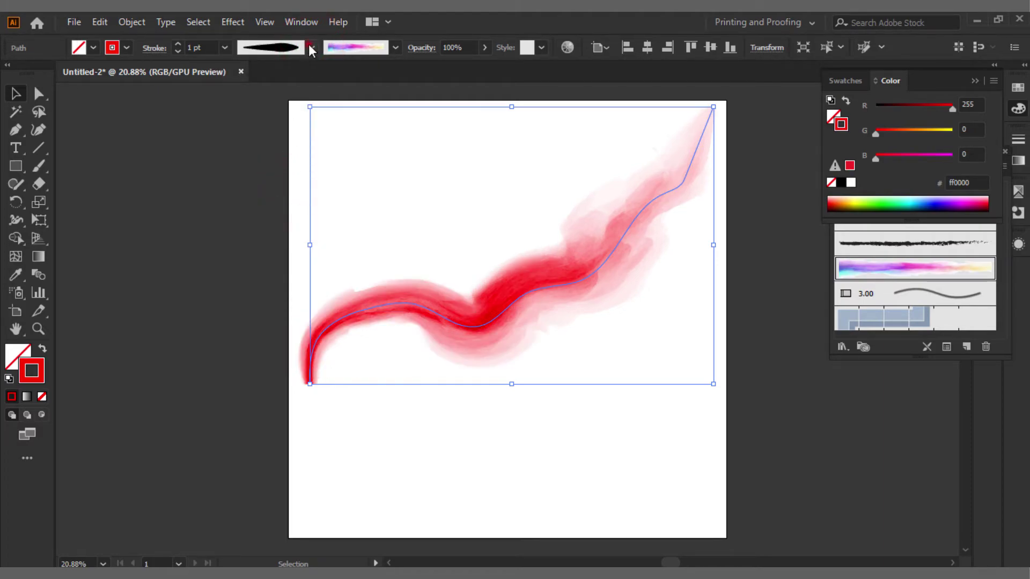
pyautogui.click(310, 49)
pyautogui.click(275, 211)
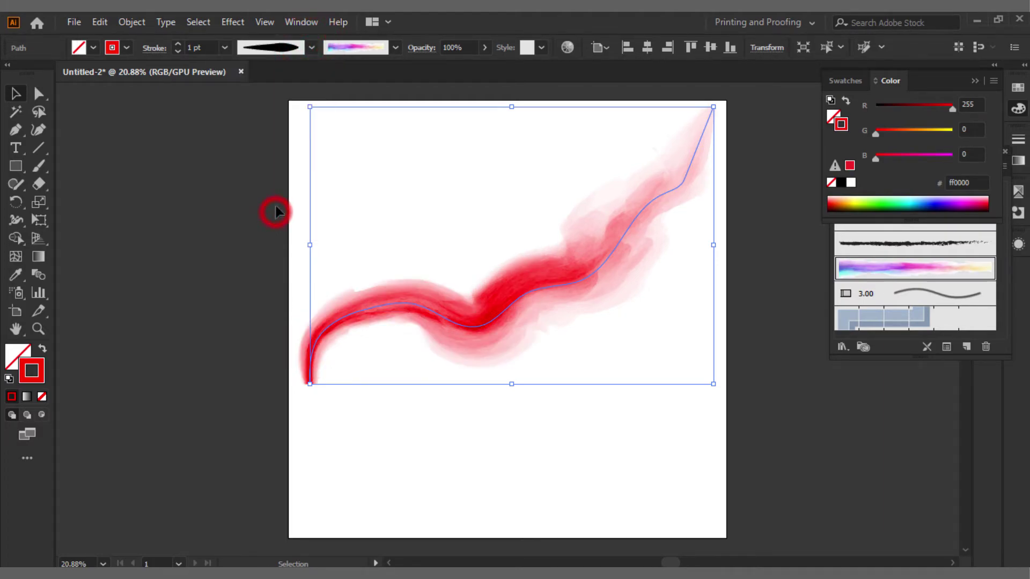
# Return the red stroke to the lens-shaped width profile and deselect it
pyautogui.click(312, 46)
pyautogui.click(267, 92)
pyautogui.click(312, 47)
pyautogui.click(590, 450)
pyautogui.click(550, 475)
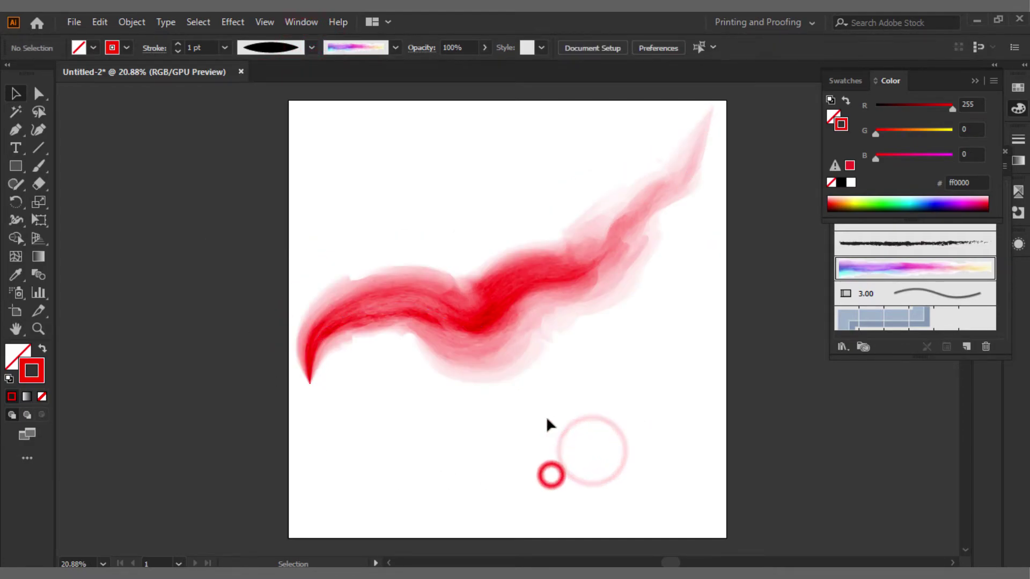
# Paint two more wavy red strokes with the Paintbrush, each just below the previous one and following its curve
pyautogui.click(38, 166)
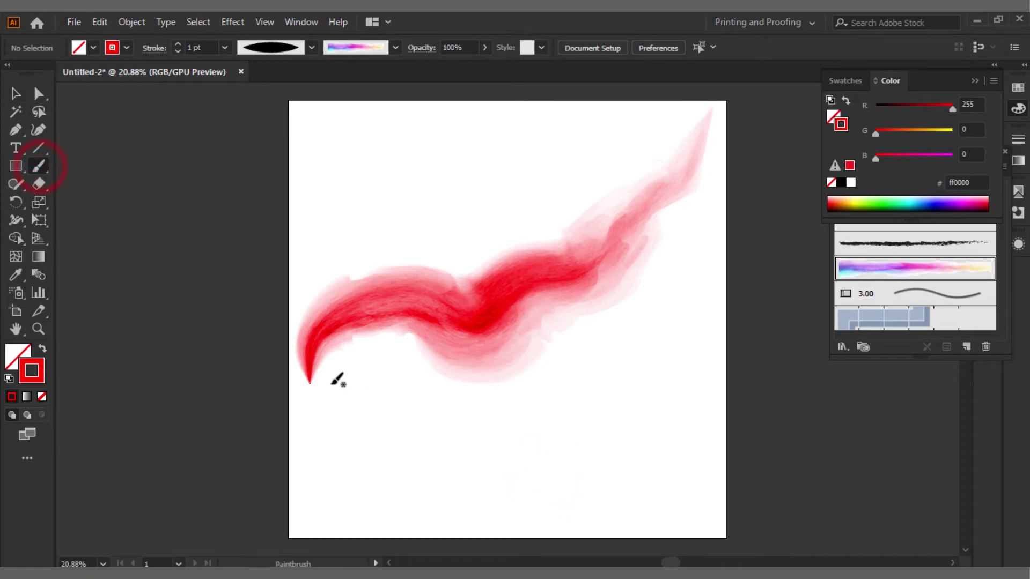
pyautogui.moveTo(311, 384)
pyautogui.mouseDown()
pyautogui.moveTo(339, 351)
pyautogui.moveTo(410, 345)
pyautogui.moveTo(448, 363)
pyautogui.moveTo(479, 358)
pyautogui.mouseUp()
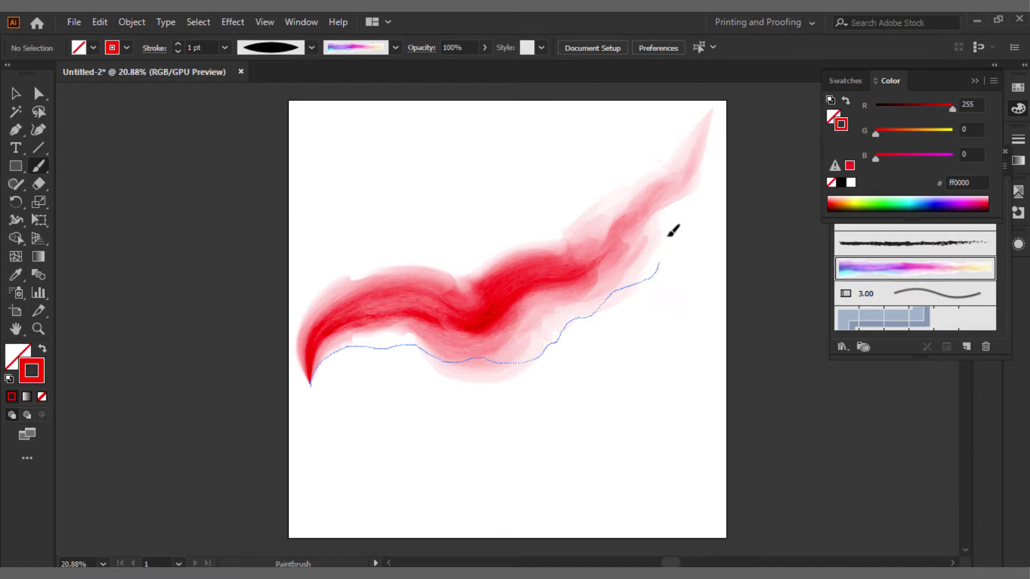
pyautogui.moveTo(709, 193); pyautogui.dragTo(708, 195)
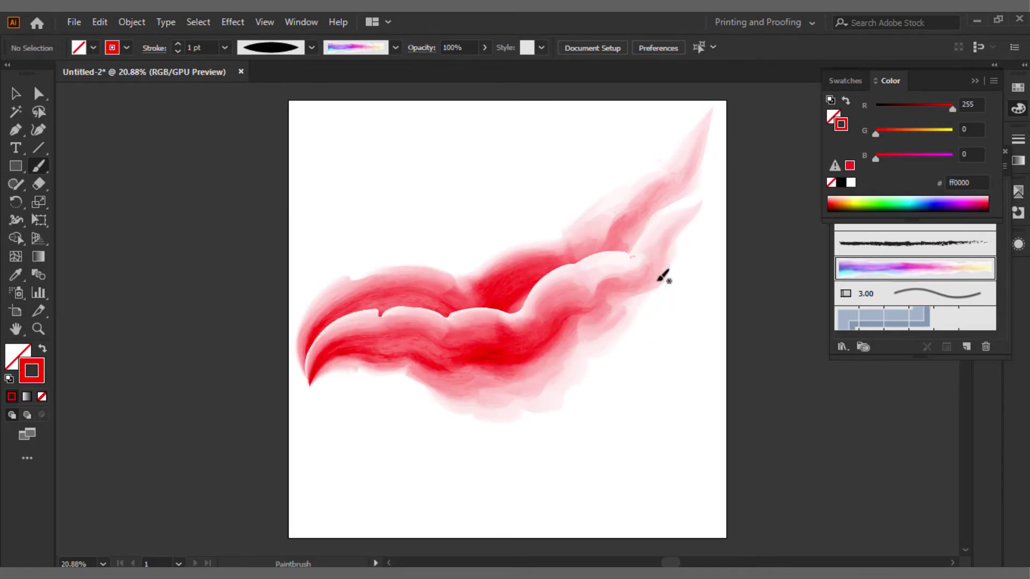
pyautogui.moveTo(317, 397)
pyautogui.mouseDown()
pyautogui.moveTo(333, 375)
pyautogui.moveTo(453, 407)
pyautogui.moveTo(541, 392)
pyautogui.mouseUp()
pyautogui.moveTo(612, 333)
pyautogui.mouseDown()
pyautogui.moveTo(659, 310)
pyautogui.moveTo(684, 252)
pyautogui.moveTo(716, 248)
pyautogui.mouseUp()
# Add a fourth and a fifth wavy red stroke at the lower edge of the wing-like shape
pyautogui.moveTo(320, 409)
pyautogui.mouseDown()
pyautogui.moveTo(490, 439)
pyautogui.moveTo(573, 425)
pyautogui.mouseUp()
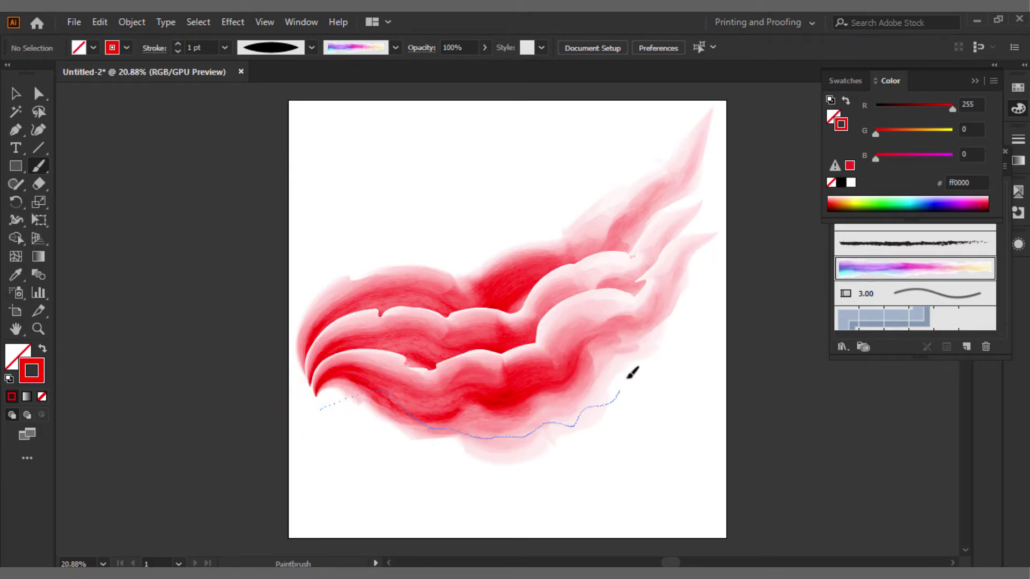
pyautogui.scroll(-1, 534, 445)
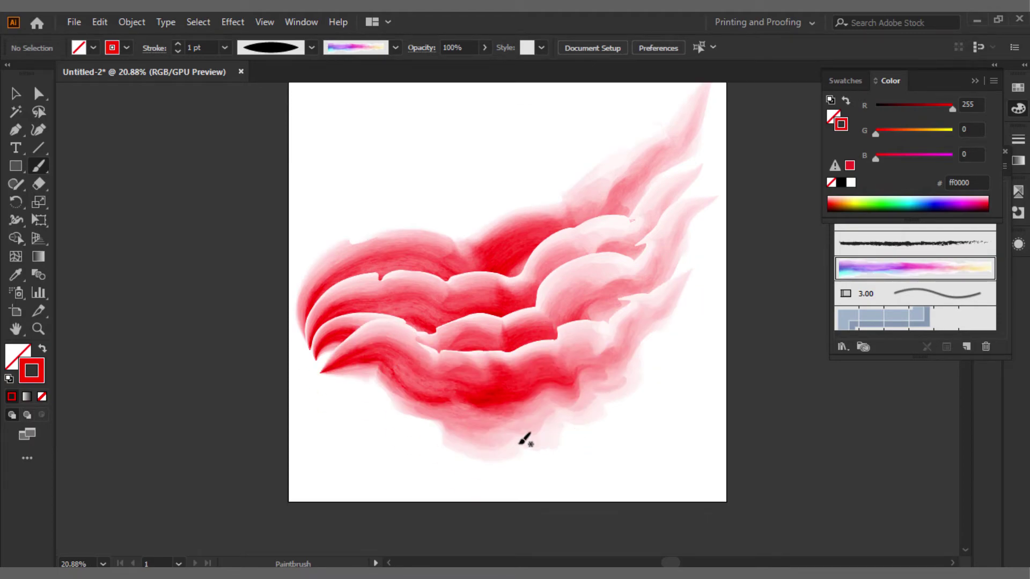
pyautogui.moveTo(325, 396)
pyautogui.mouseDown()
pyautogui.moveTo(350, 375)
pyautogui.moveTo(402, 418)
pyautogui.moveTo(468, 443)
pyautogui.moveTo(571, 425)
pyautogui.mouseUp()
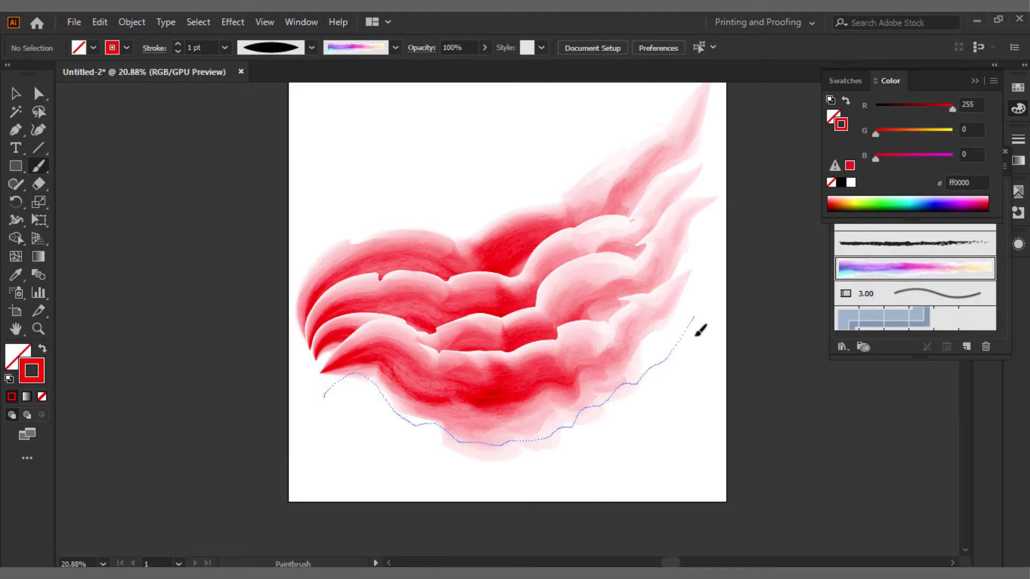
# Bring the uppermost stroke to the front, then bring it and the second stroke to the front together
pyautogui.press('v')
pyautogui.click(443, 163)
pyautogui.rightClick(471, 261)
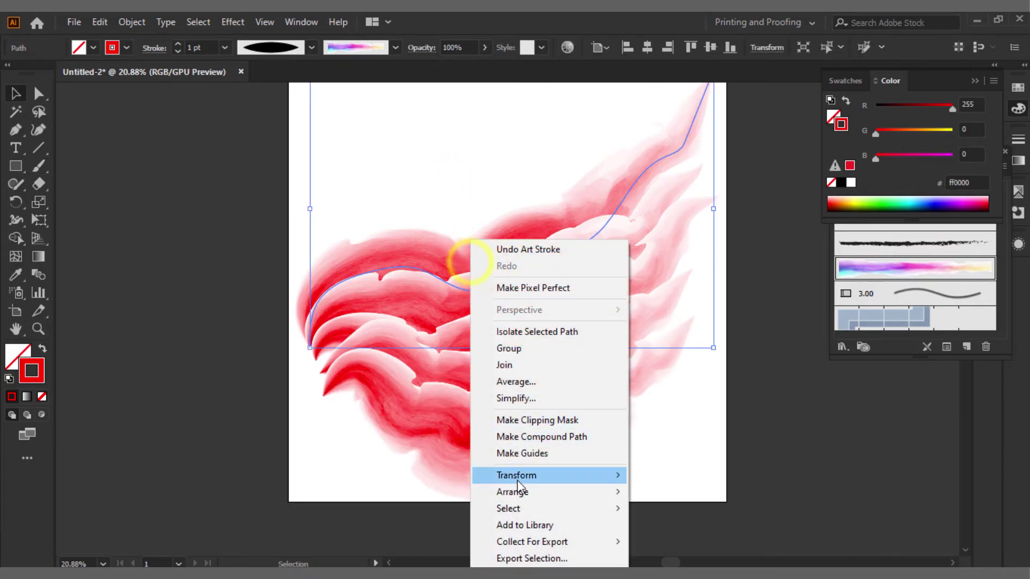
pyautogui.moveTo(539, 489)
pyautogui.click(643, 492)
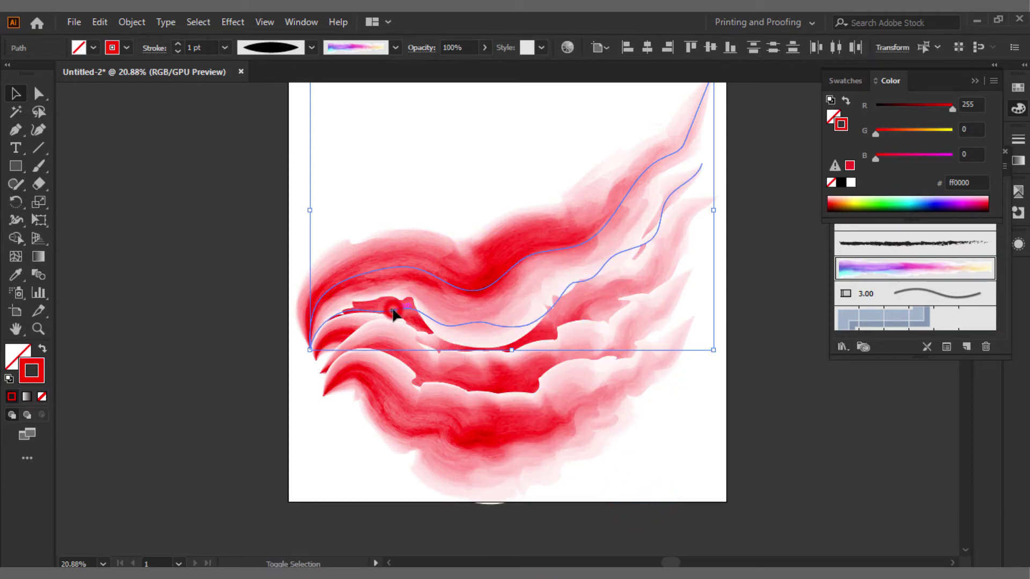
pyautogui.rightClick(395, 314)
pyautogui.moveTo(469, 493)
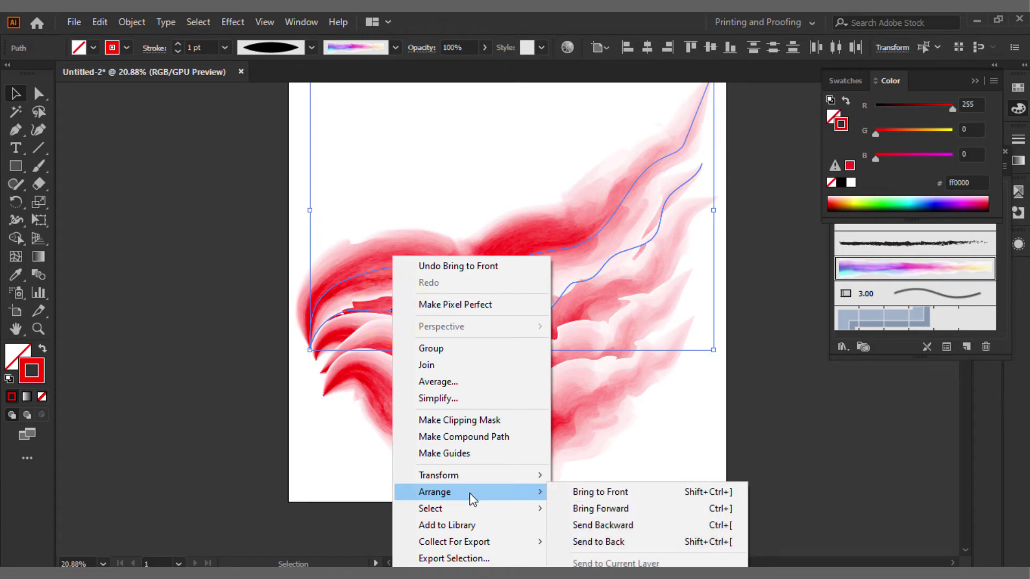
pyautogui.click(583, 494)
# Add the fourth stroke to the selection, bring the selected strokes to the front, and deselect them
pyautogui.click(410, 357)
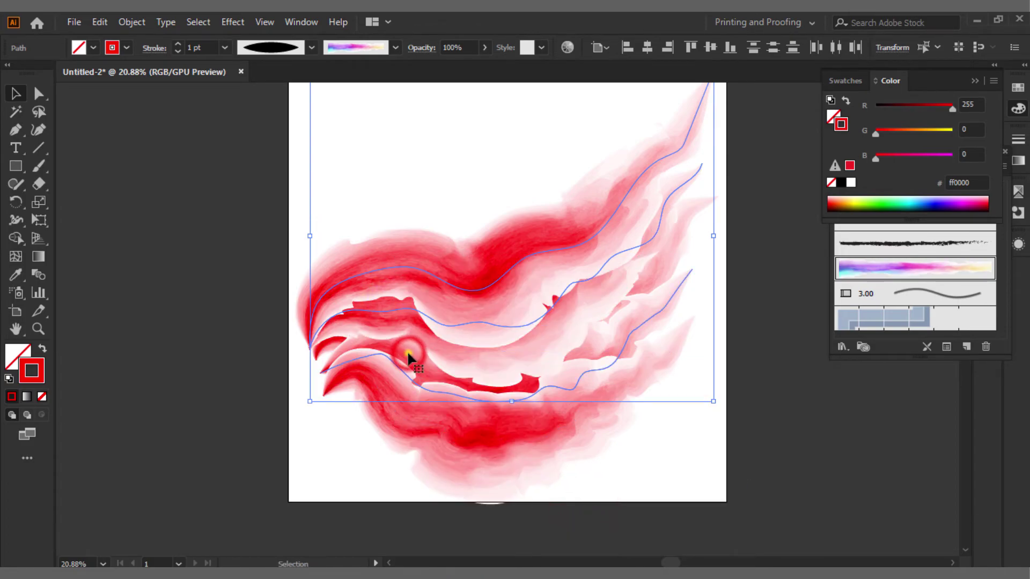
pyautogui.rightClick(408, 357)
pyautogui.moveTo(530, 276)
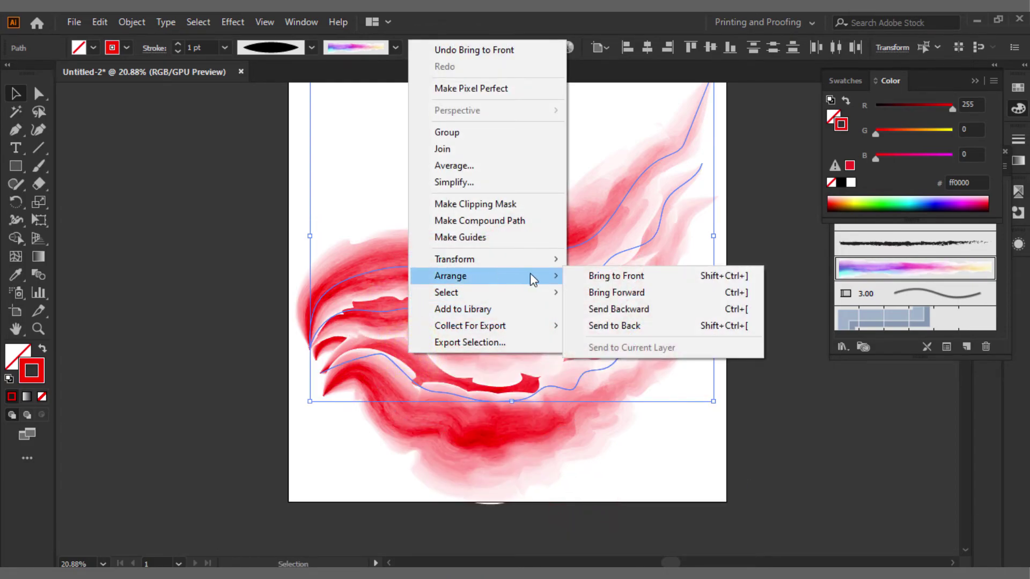
pyautogui.click(595, 275)
pyautogui.click(632, 469)
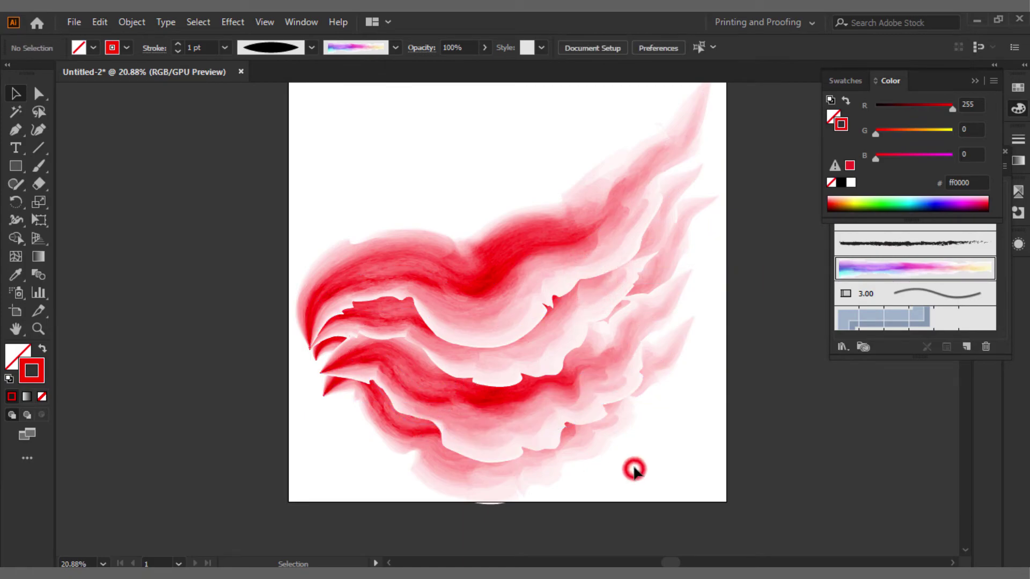
# Recolor the second stroke from the top yellow (ffff00)
pyautogui.hscroll(1, 724, 450)
pyautogui.scroll(1, 751, 454)
pyautogui.hscroll(1, 756, 451)
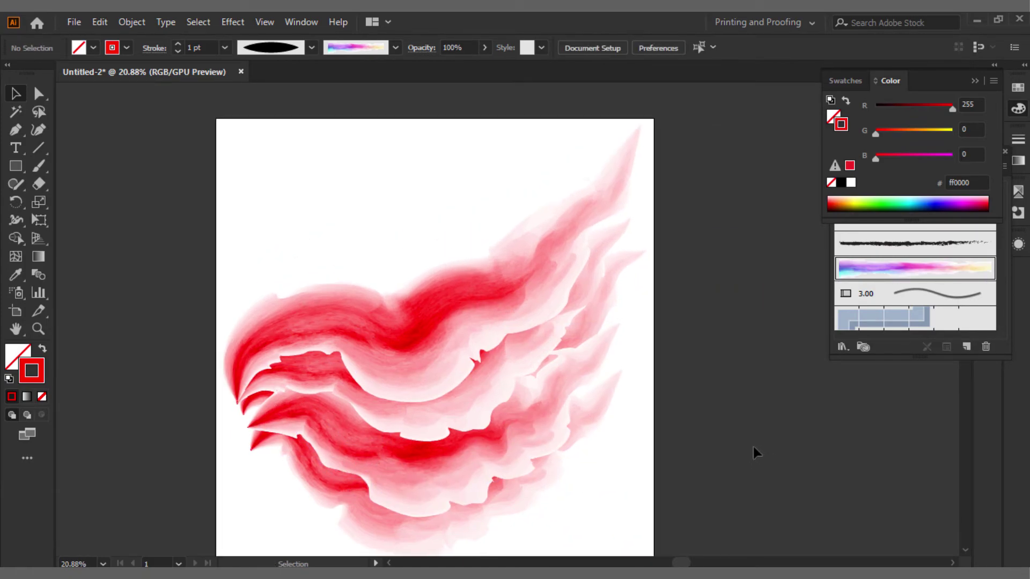
pyautogui.click(491, 388)
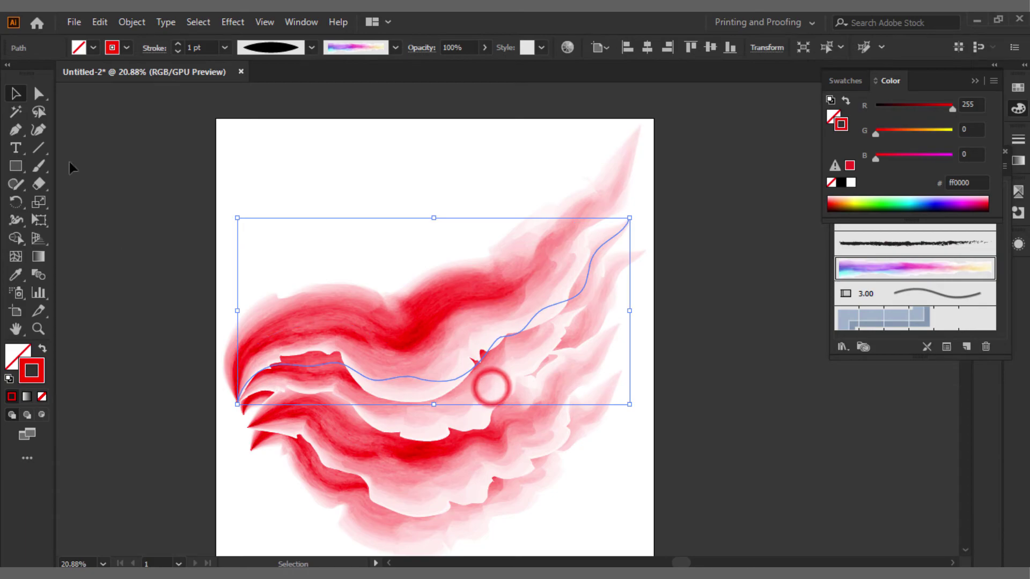
pyautogui.click(128, 48)
pyautogui.click(63, 74)
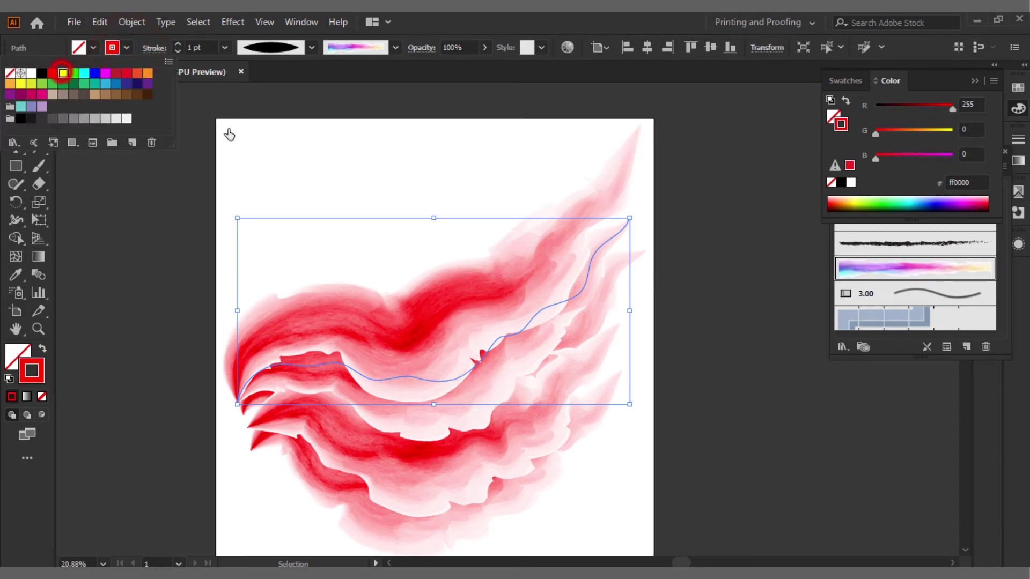
pyautogui.click(400, 161)
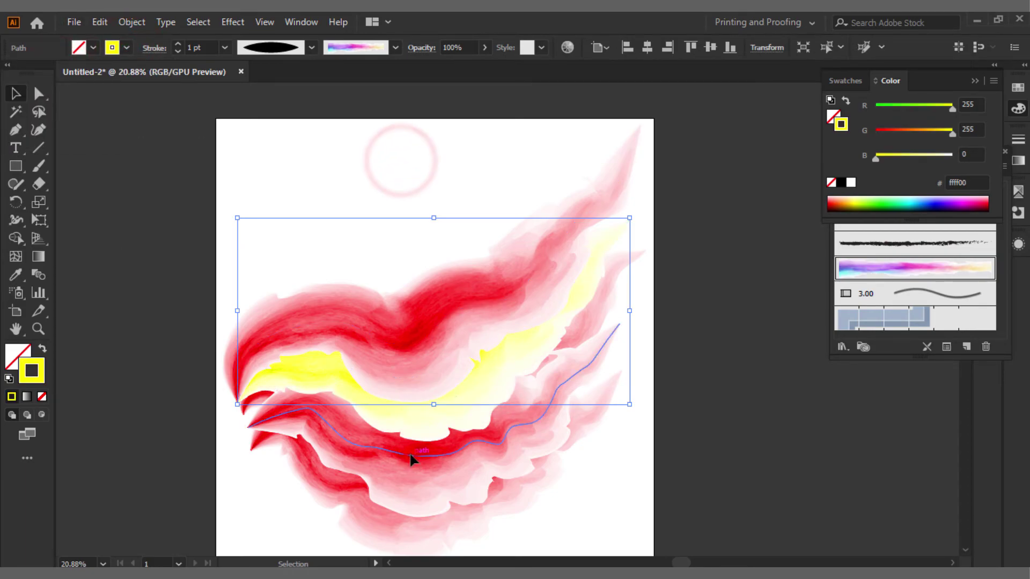
# Recolor the fourth stroke, below the yellow one, bright green
pyautogui.click(413, 457)
pyautogui.click(128, 48)
pyautogui.click(77, 77)
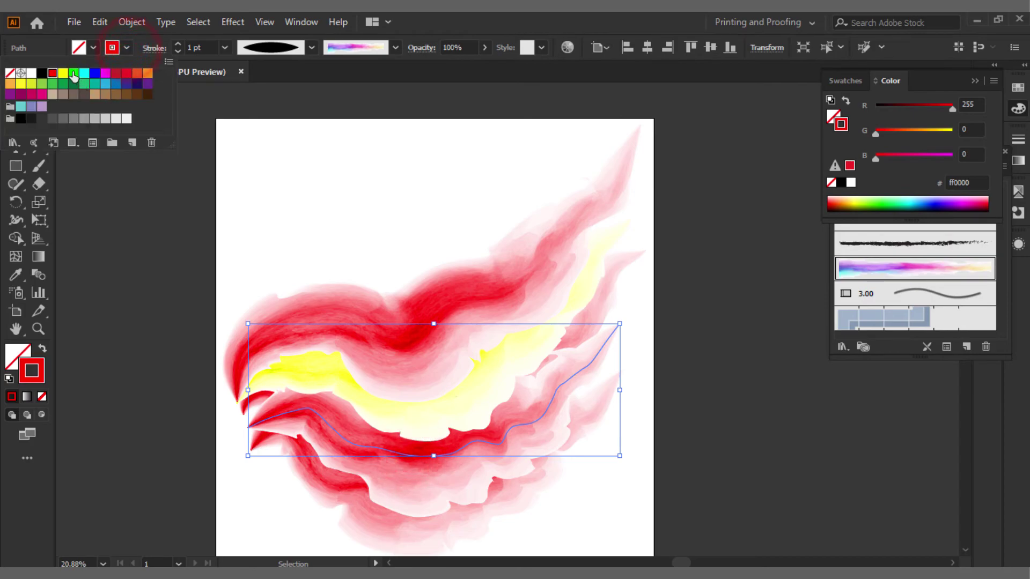
pyautogui.click(389, 184)
# Recolor the lowest stroke cyan (00ffff) and deselect it
pyautogui.click(375, 524)
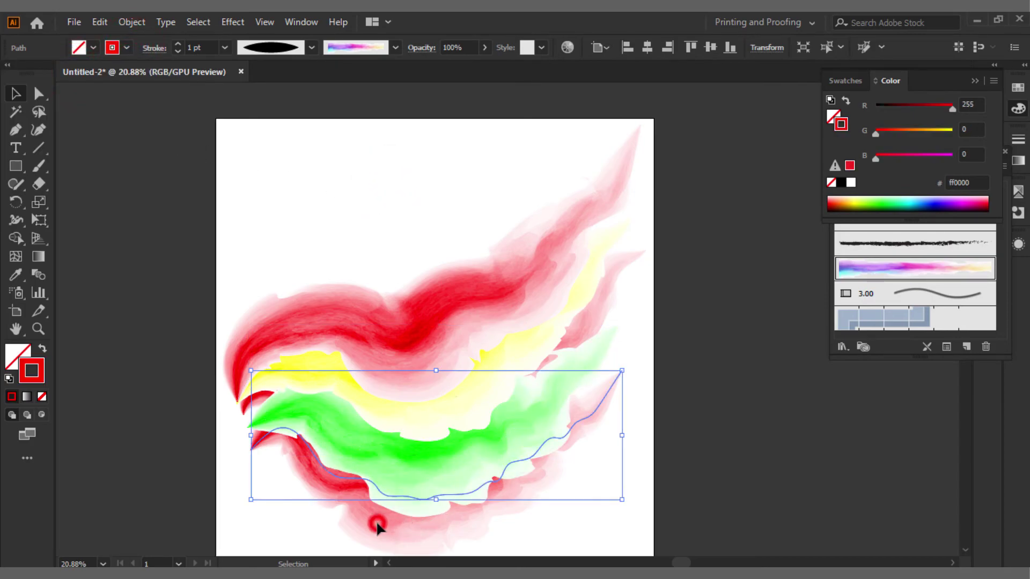
pyautogui.click(125, 47)
pyautogui.click(84, 73)
pyautogui.click(443, 185)
# Select all the strokes, move them slightly up, and align them to their horizontal center
pyautogui.scroll(-2, 657, 291)
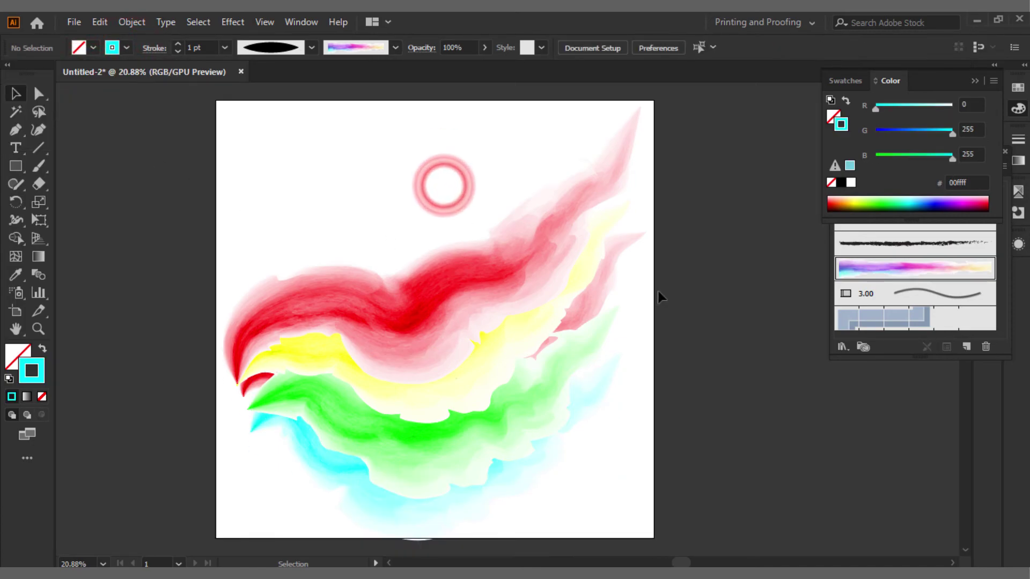
pyautogui.moveTo(617, 492); pyautogui.dragTo(384, 244)
pyautogui.moveTo(456, 390); pyautogui.dragTo(455, 381)
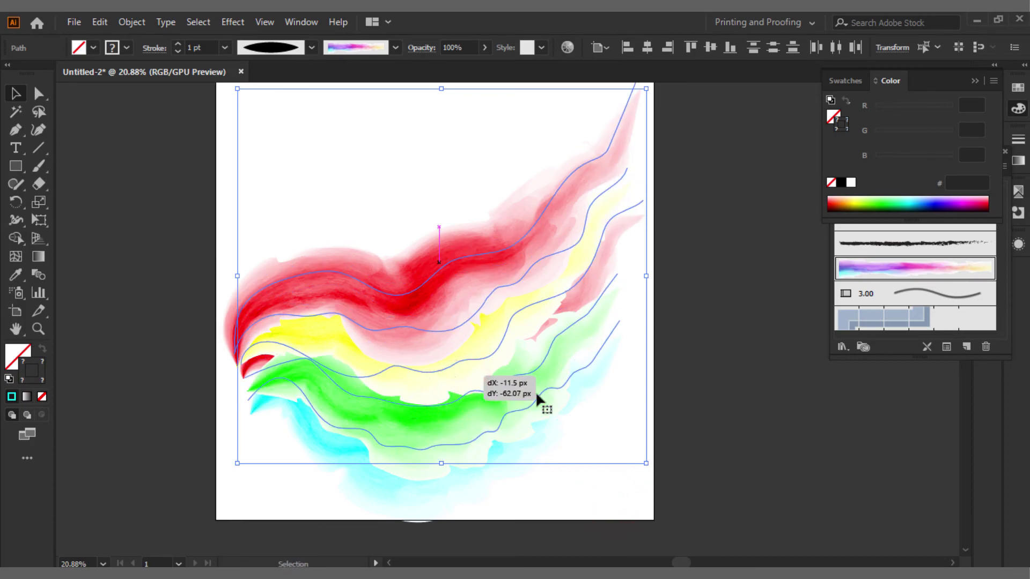
pyautogui.moveTo(525, 397); pyautogui.dragTo(521, 384)
pyautogui.click(648, 51)
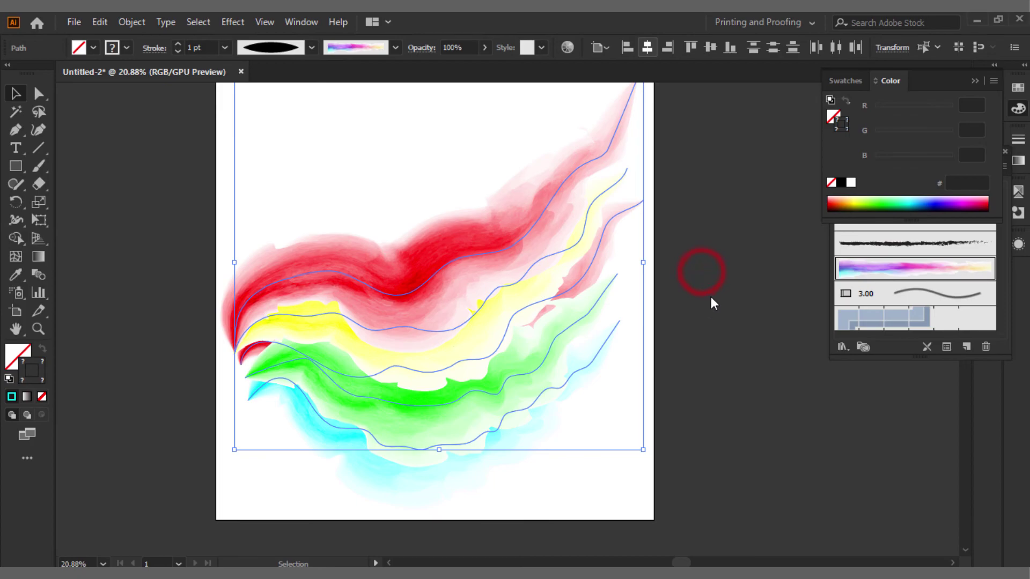
pyautogui.click(702, 272)
pyautogui.scroll(1, 713, 290)
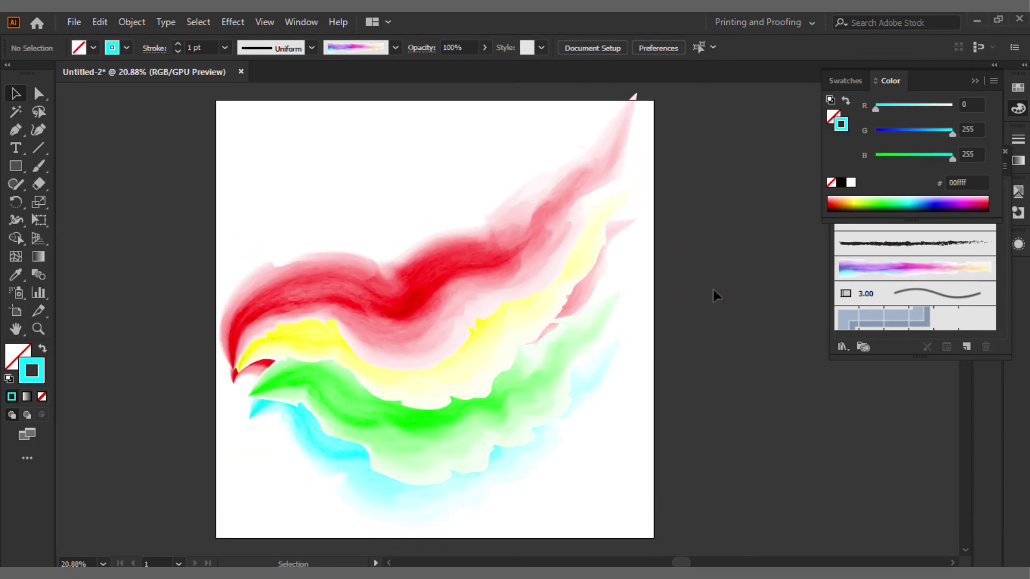
pyautogui.scroll(-1, 713, 290)
pyautogui.scroll(1, 646, 239)
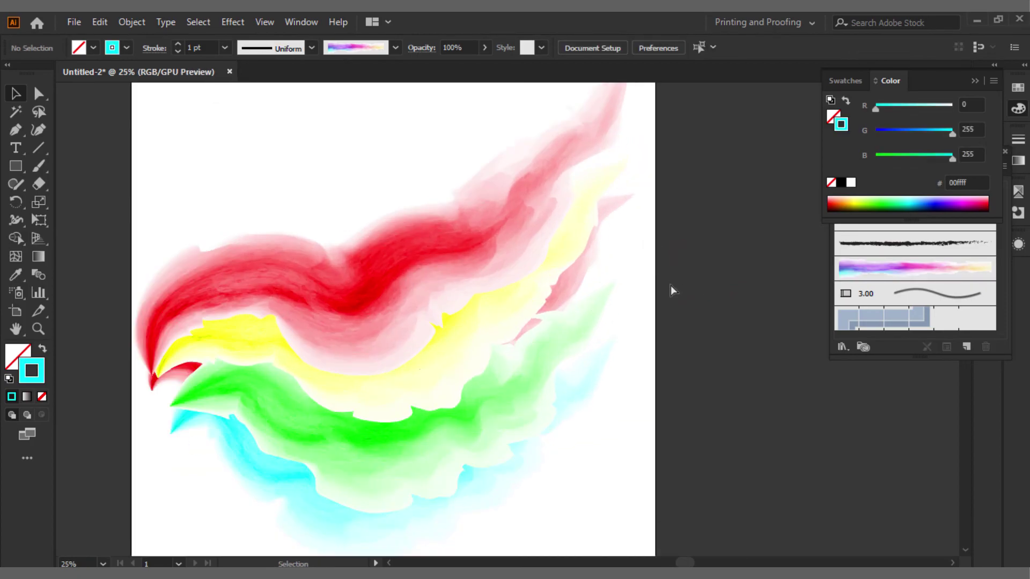
pyautogui.hscroll(-3, 672, 287)
pyautogui.scroll(1, 702, 330)
pyautogui.hscroll(1, 724, 314)
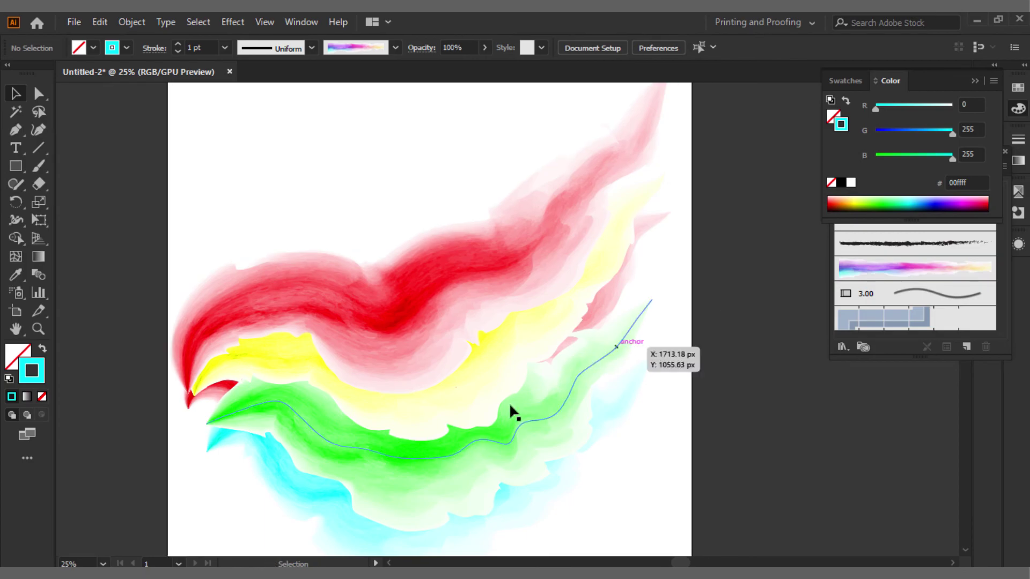